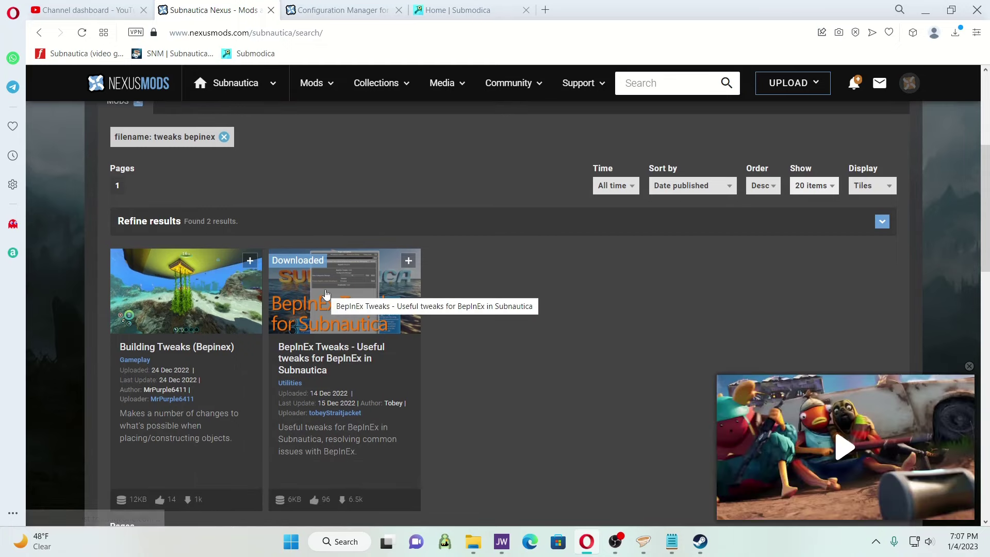
Step: Open the BepInEx Tweaks mod page and download the BepInEx Tweaks 1.0.1 file manually with the slow download option
click(337, 305)
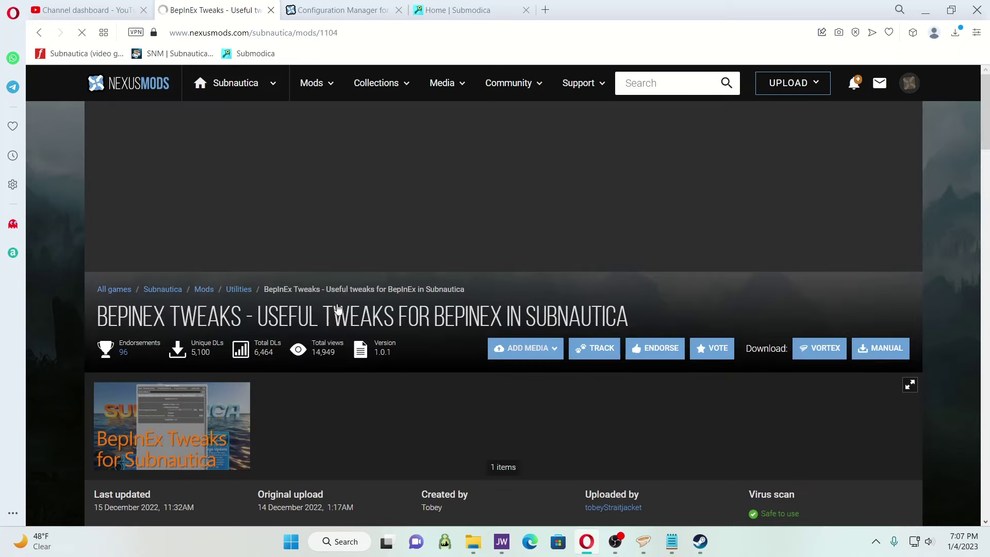
scroll(260, 354, down, 5)
click(174, 338)
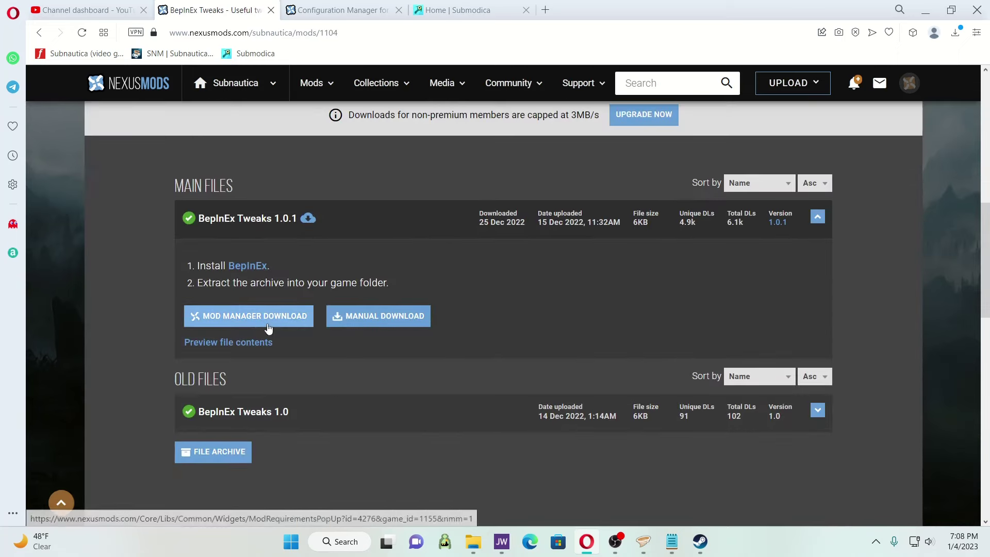
click(348, 313)
click(338, 362)
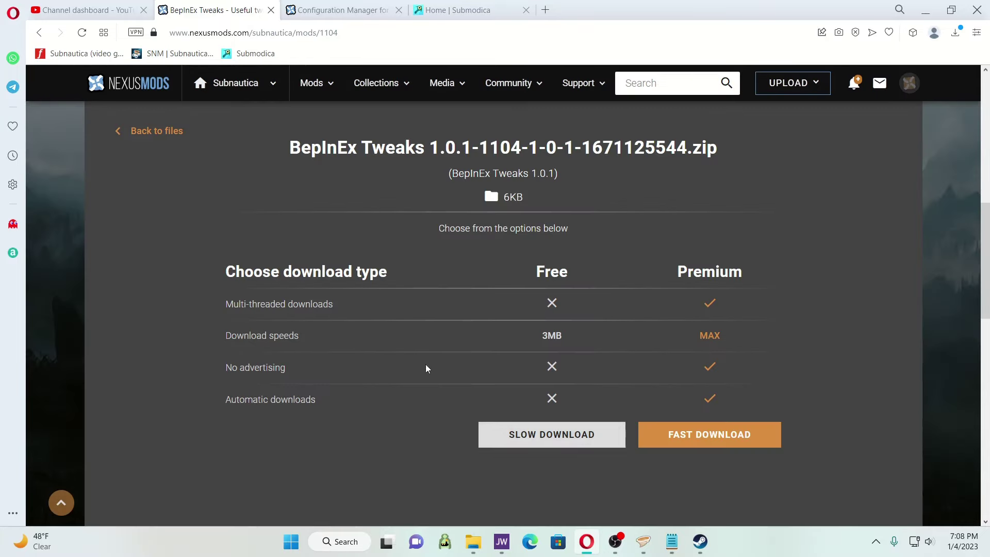
click(541, 434)
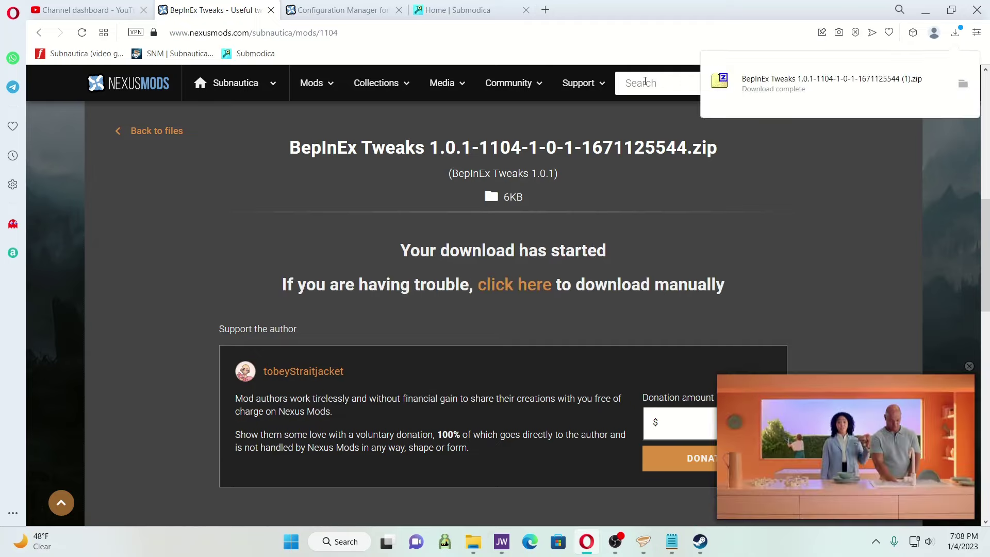
Step: Search the Subnautica mods for "sml" and open the SMLHelper (Modding Helper) page
click(644, 83)
text(sml)
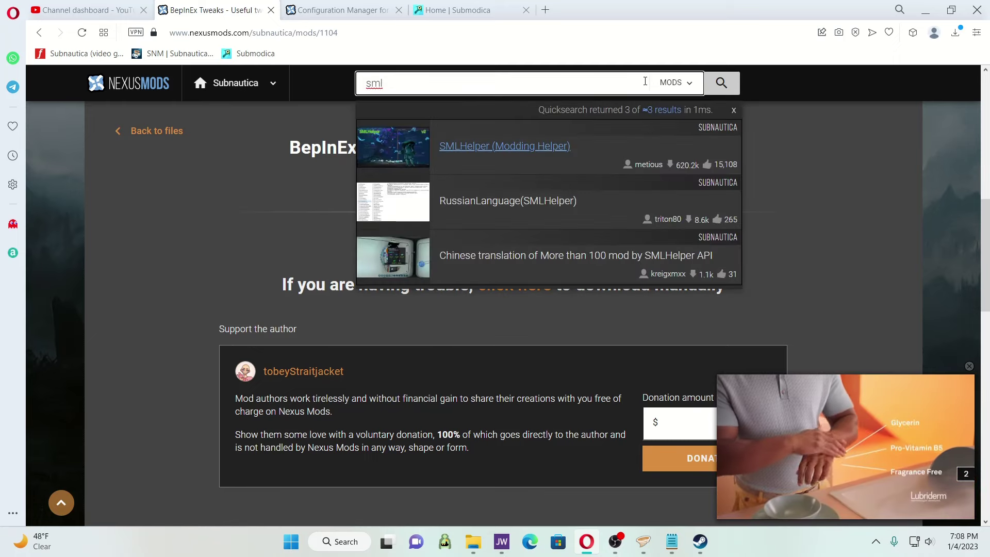
click(519, 149)
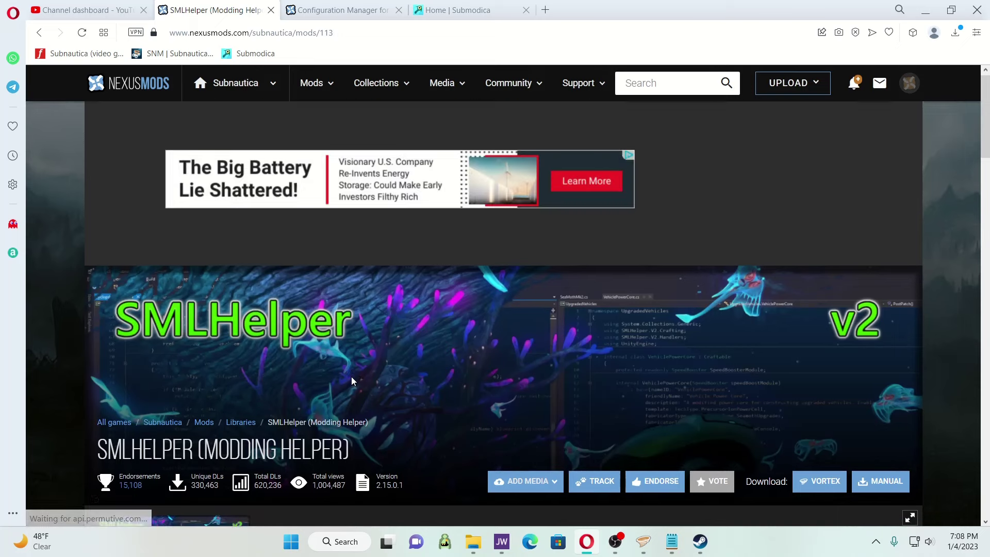
Step: Download the SMLHelper 2.15.0.1 (Living Large Update) main file manually with the slow download option
scroll(351, 376, down, 5)
scroll(380, 342, down, 4)
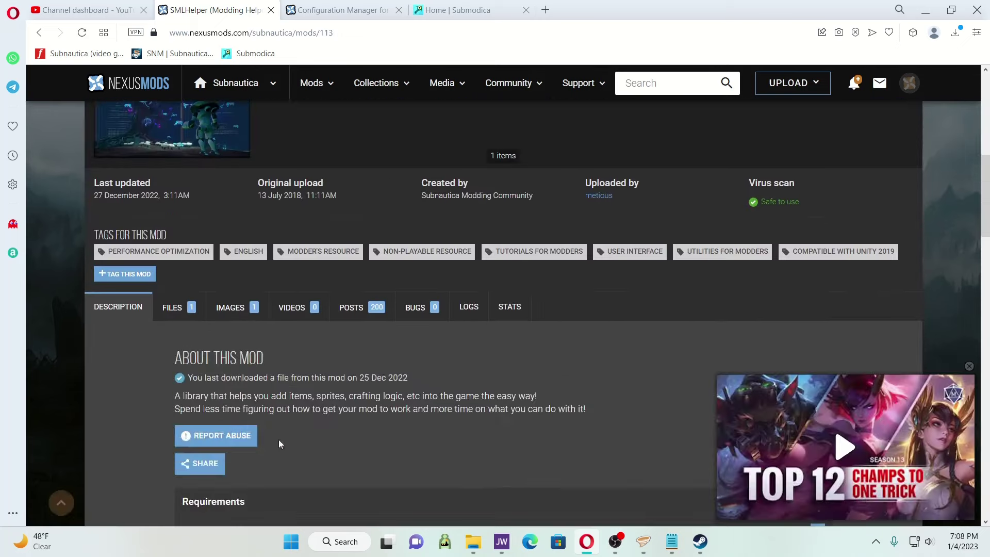
click(175, 309)
scroll(259, 352, down, 5)
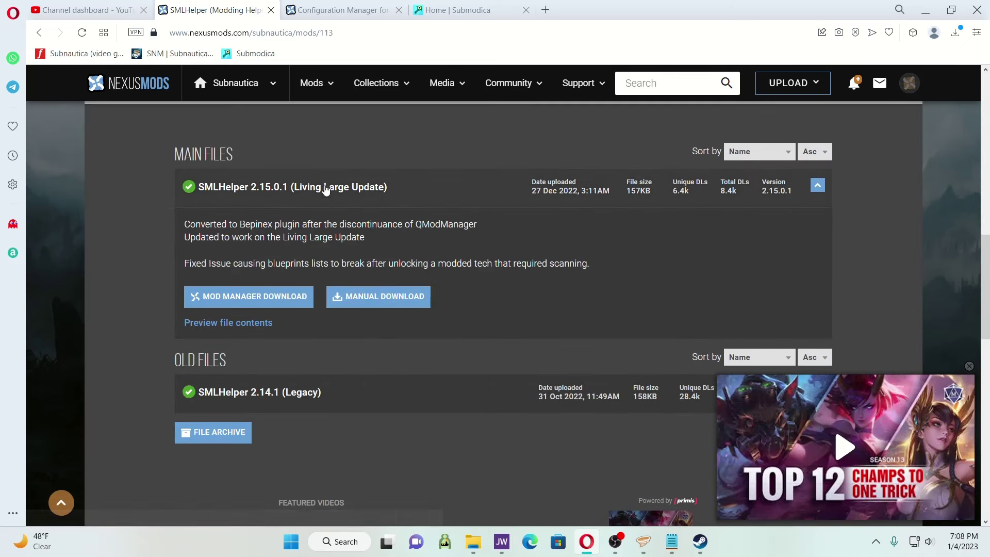
click(363, 302)
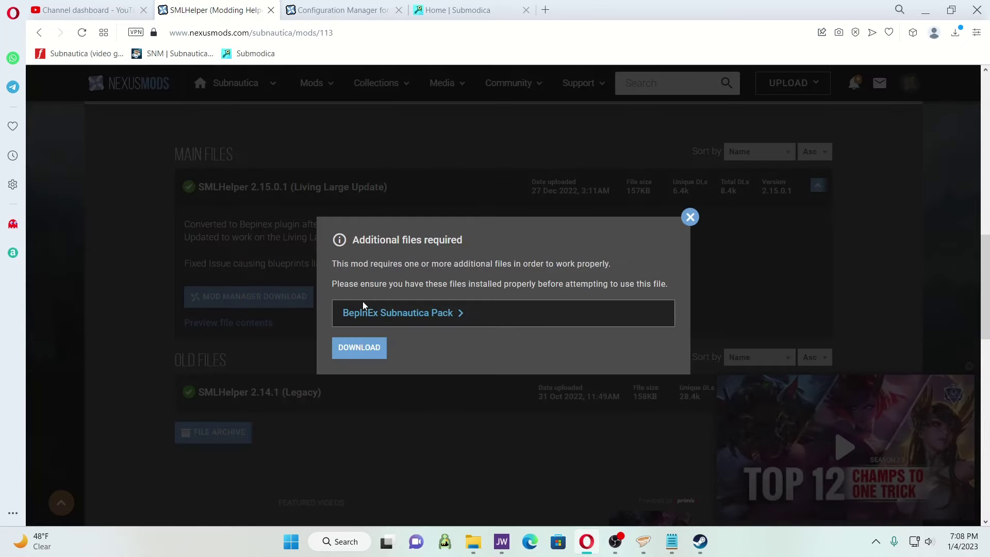
click(375, 347)
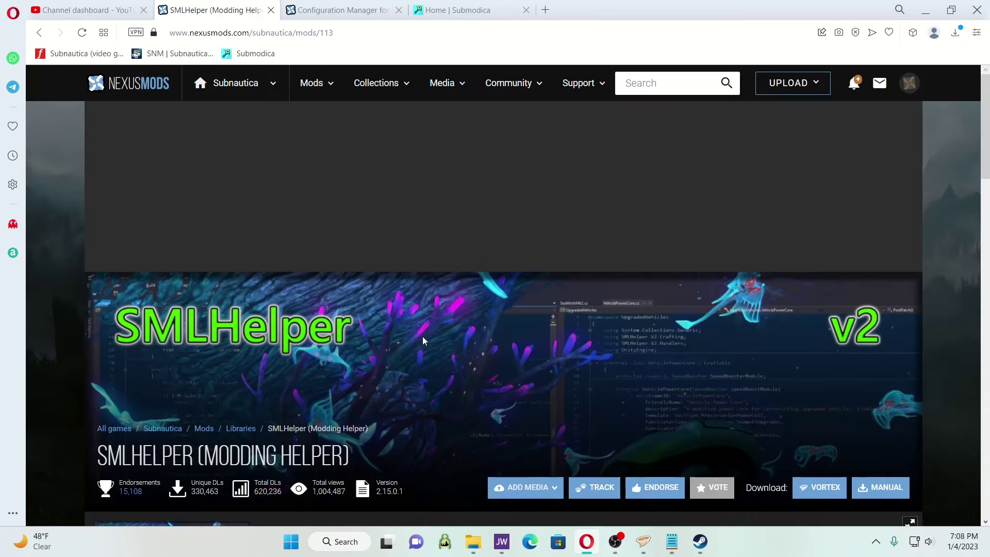
click(505, 454)
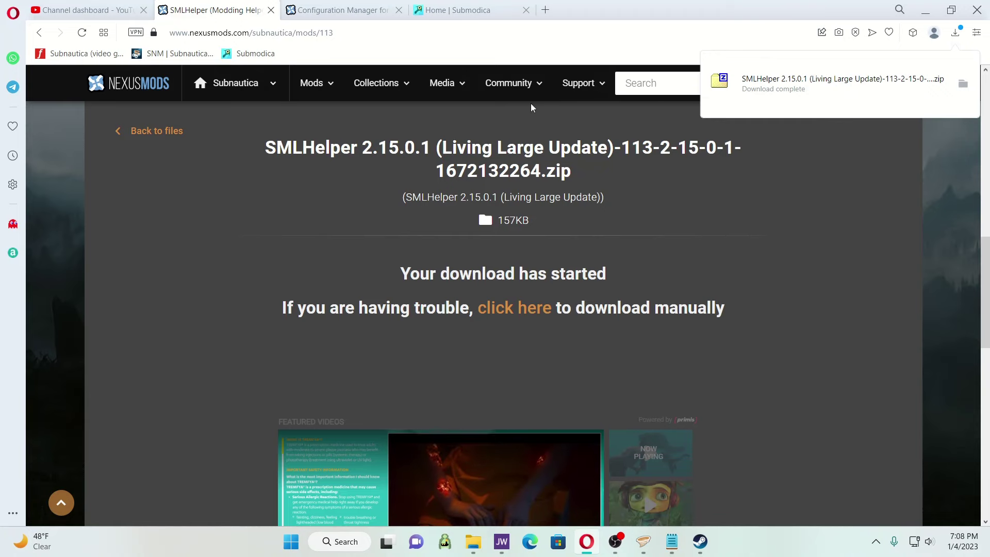
Step: Minimize the browser and Steam, and bring up the Downloads folder in File Explorer at the newest files
click(926, 10)
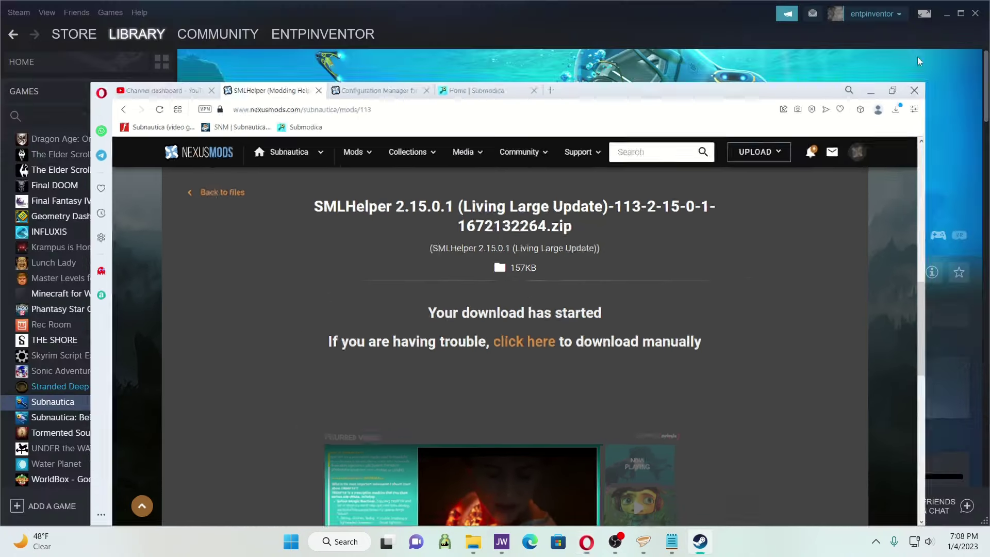
click(951, 15)
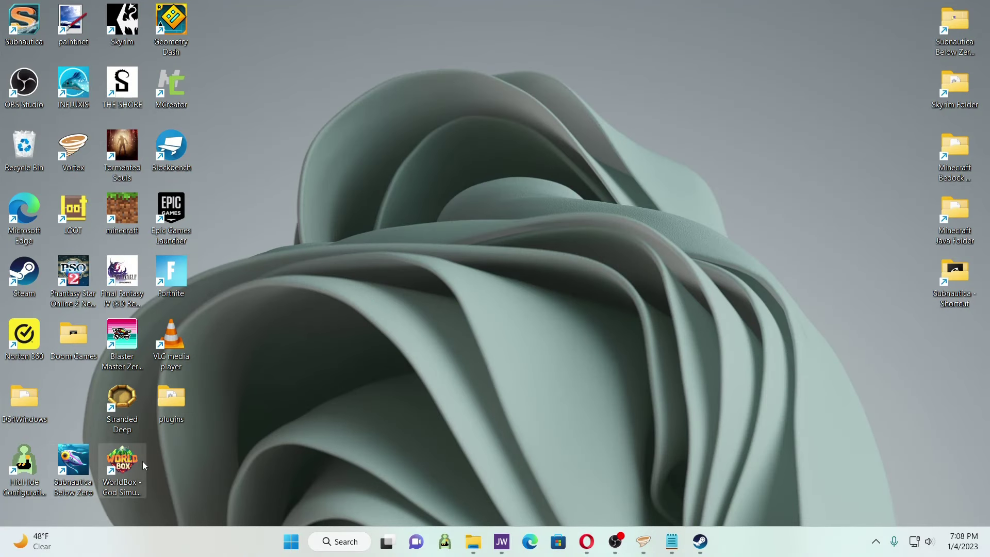
click(473, 541)
scroll(428, 171, up, 5)
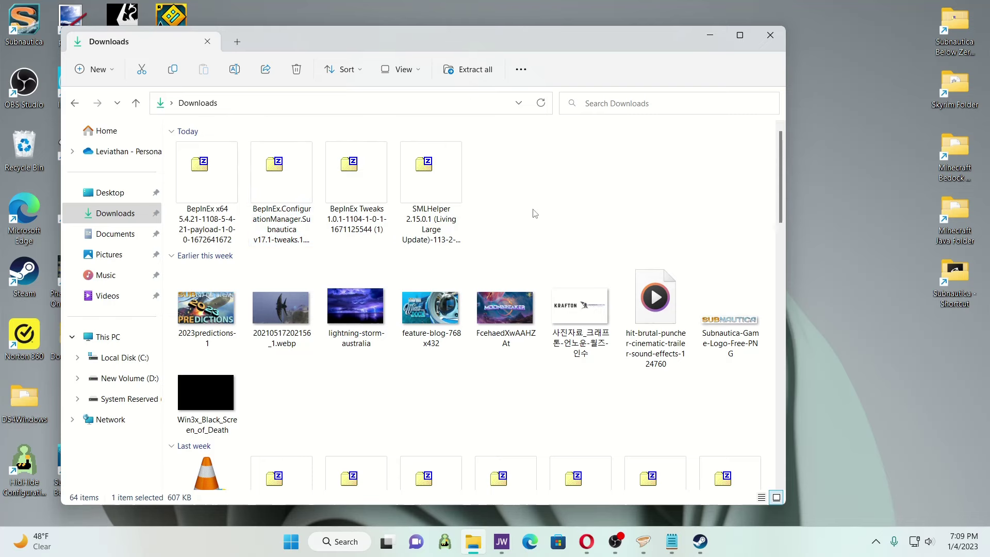
drag(431, 45, 473, 35)
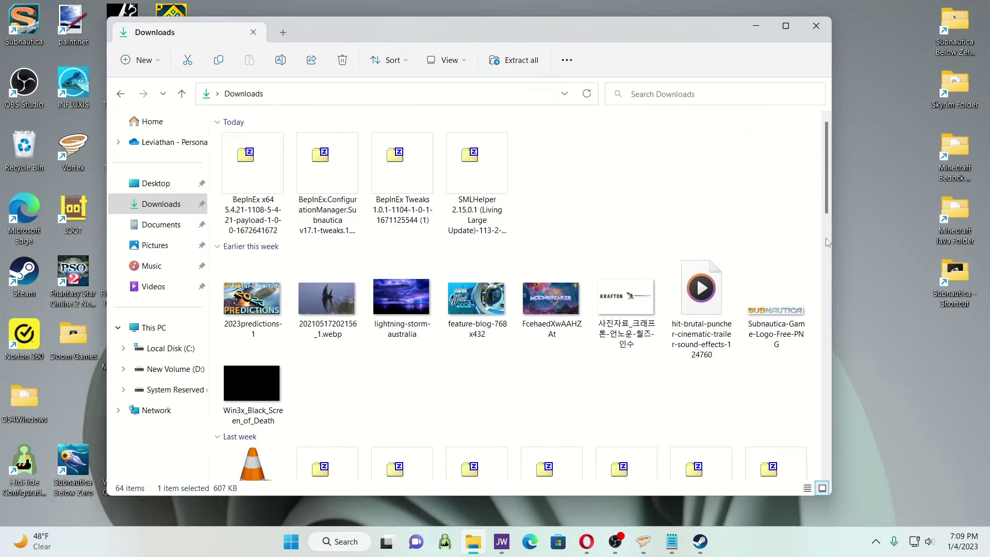
Step: Open the Subnautica game folder from its desktop shortcut and arrange it alongside the Downloads window
double_click(956, 281)
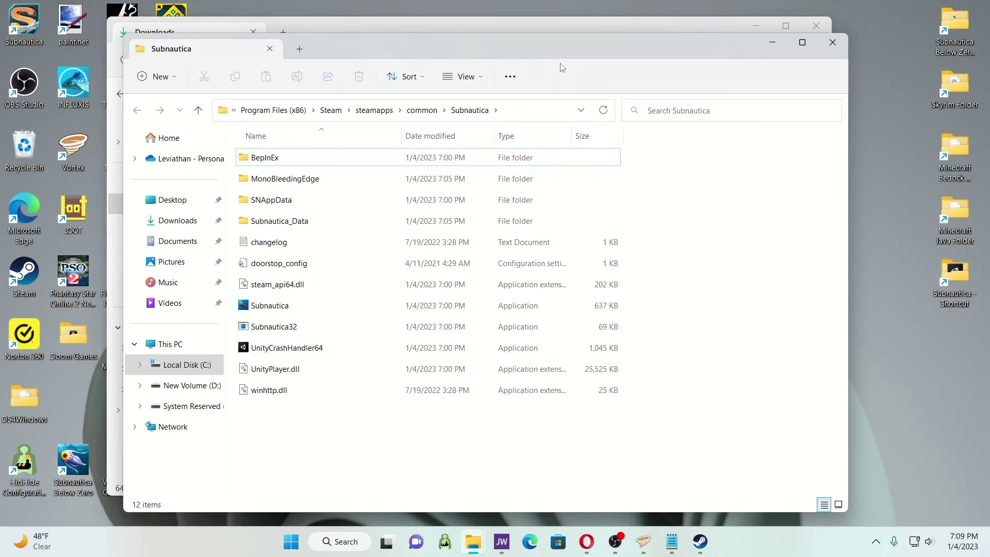
drag(557, 48, 577, 219)
drag(508, 35, 463, 19)
Step: Open the BepInEx x64 5.4.21 archive and copy its contents into the Subnautica game folder, replacing the existing files
double_click(206, 154)
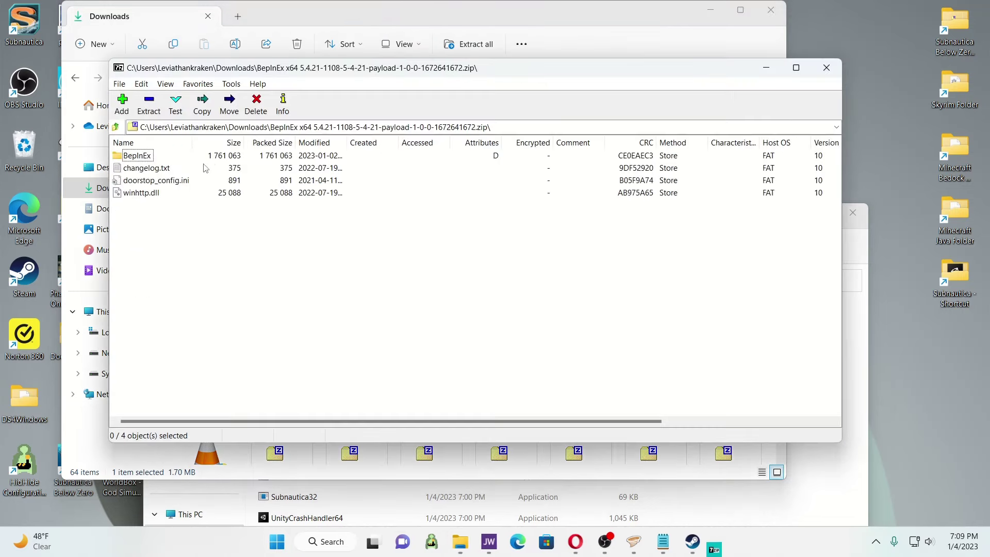
click(854, 268)
drag(579, 227, 633, 183)
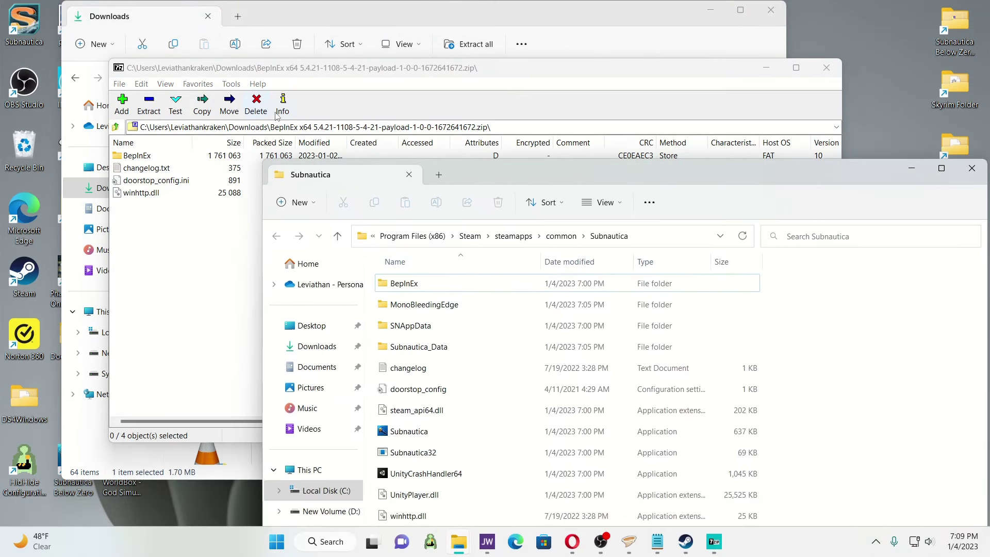
drag(292, 73, 436, 78)
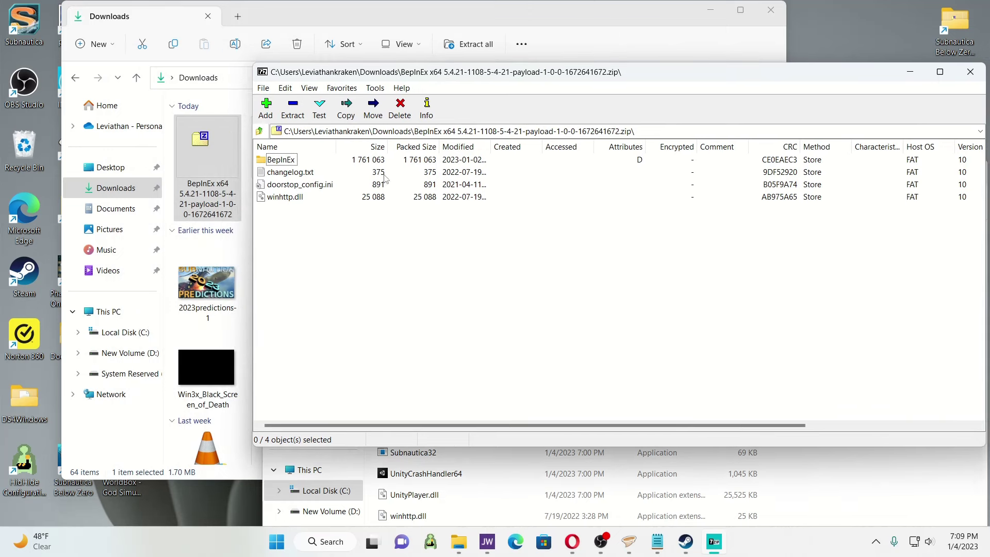
drag(423, 80, 653, 74)
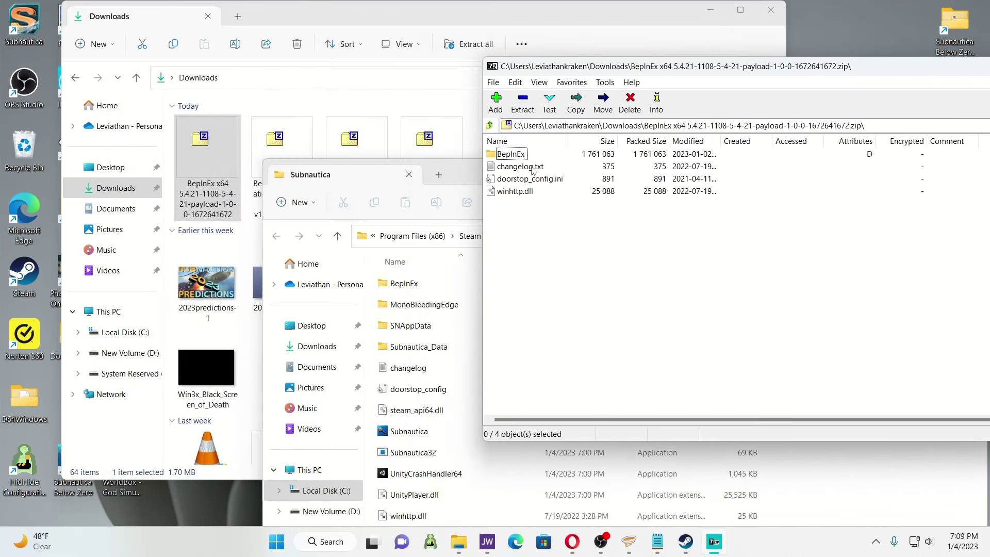
drag(568, 219, 474, 395)
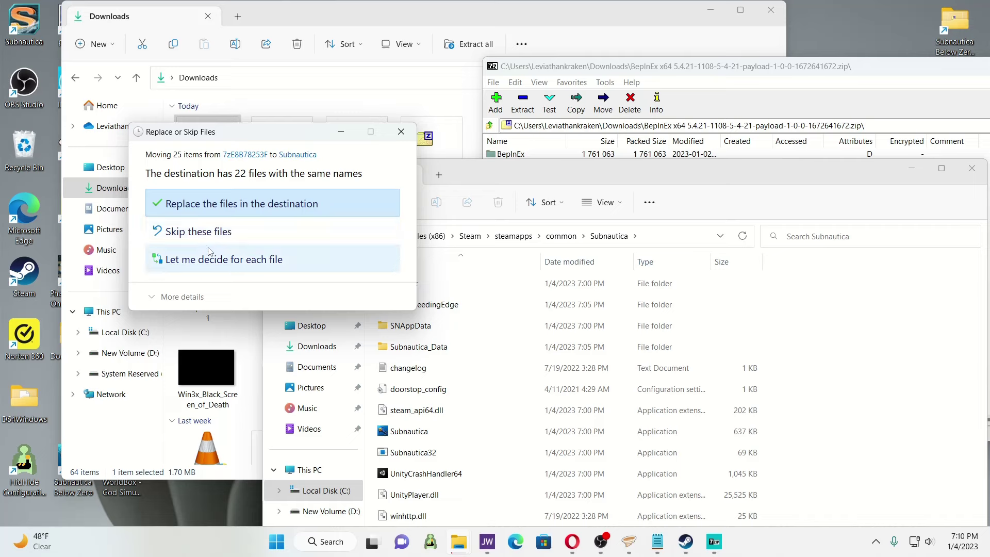
click(220, 210)
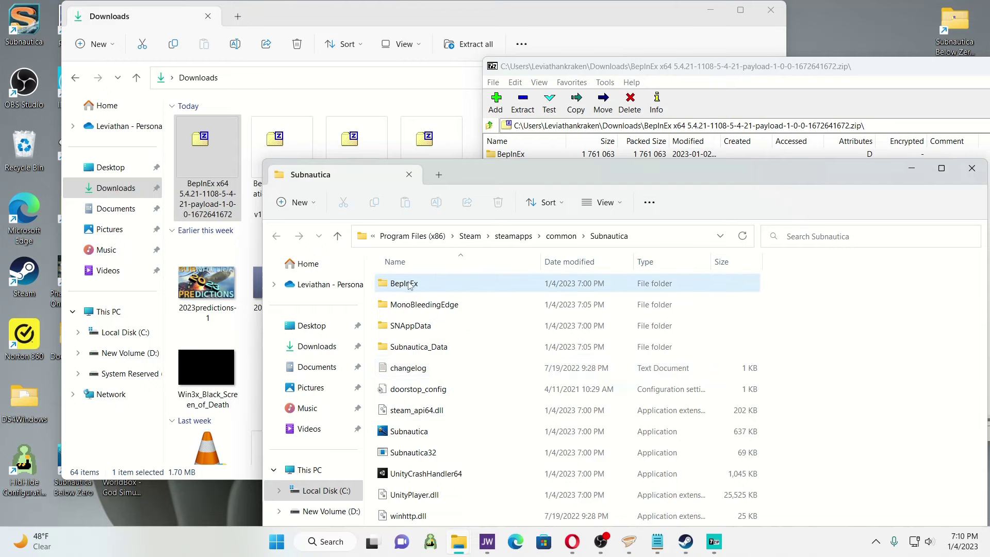
Step: Examine the BepInEx, SNAppData and Subnautica_Data subfolders of the Subnautica game folder, ending in BepInEx
drag(550, 182, 464, 40)
double_click(313, 147)
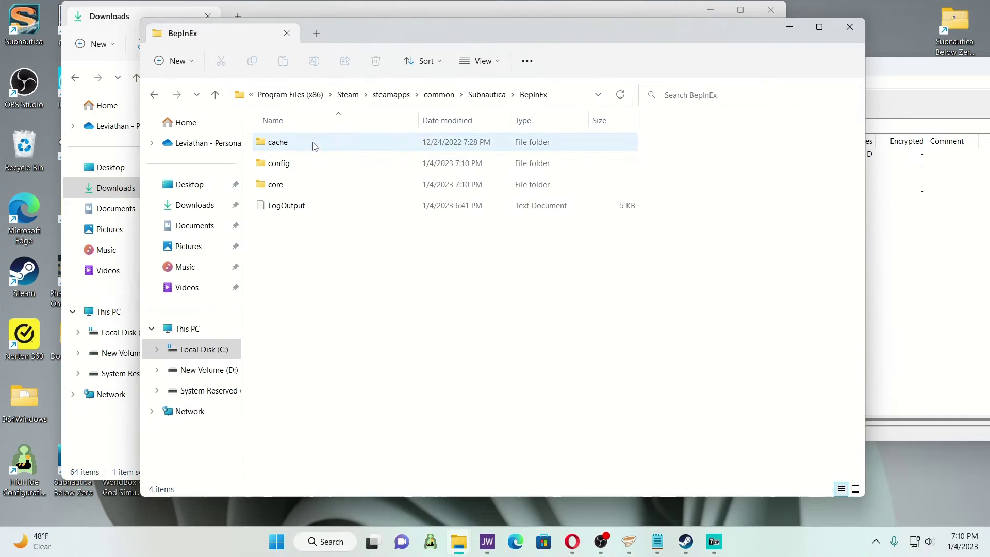
click(215, 95)
double_click(285, 192)
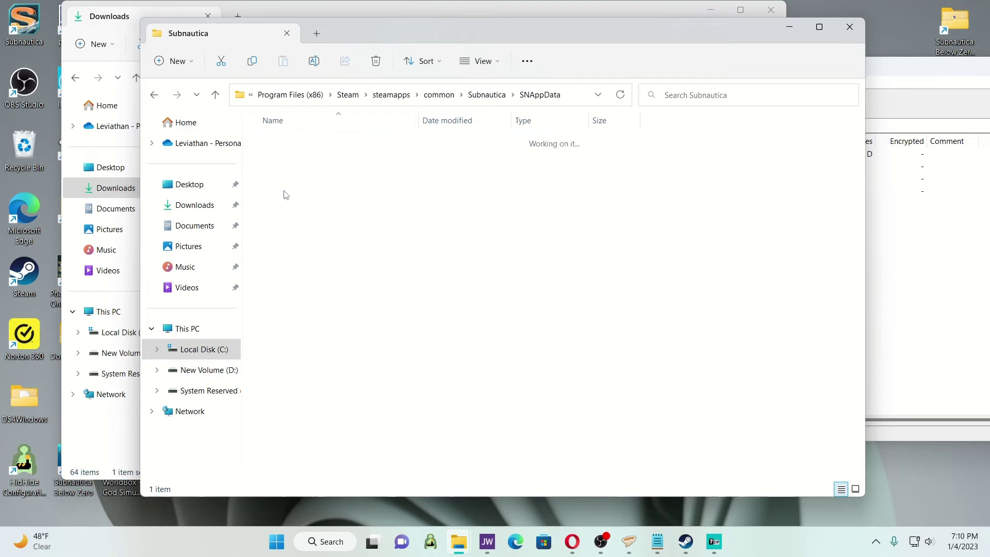
click(215, 94)
double_click(292, 205)
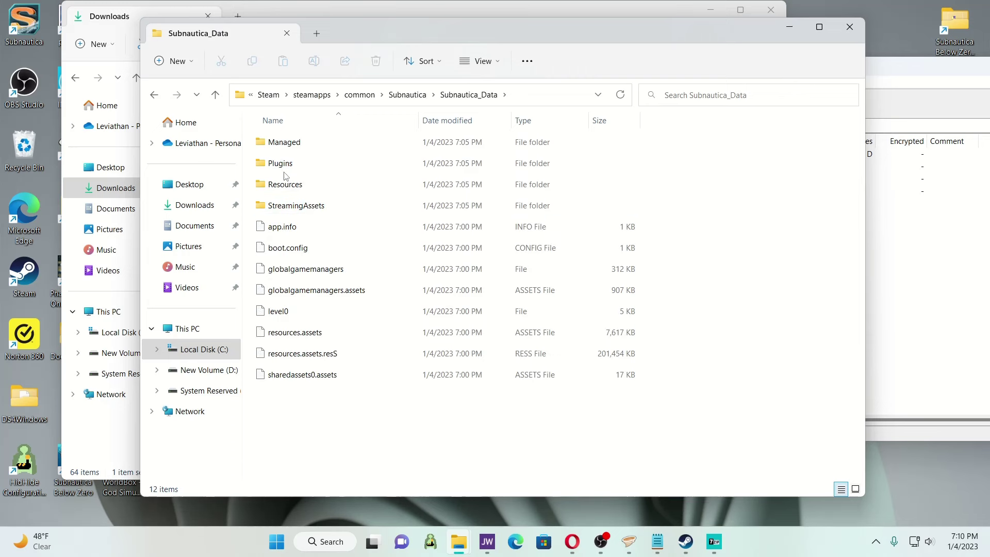
click(215, 95)
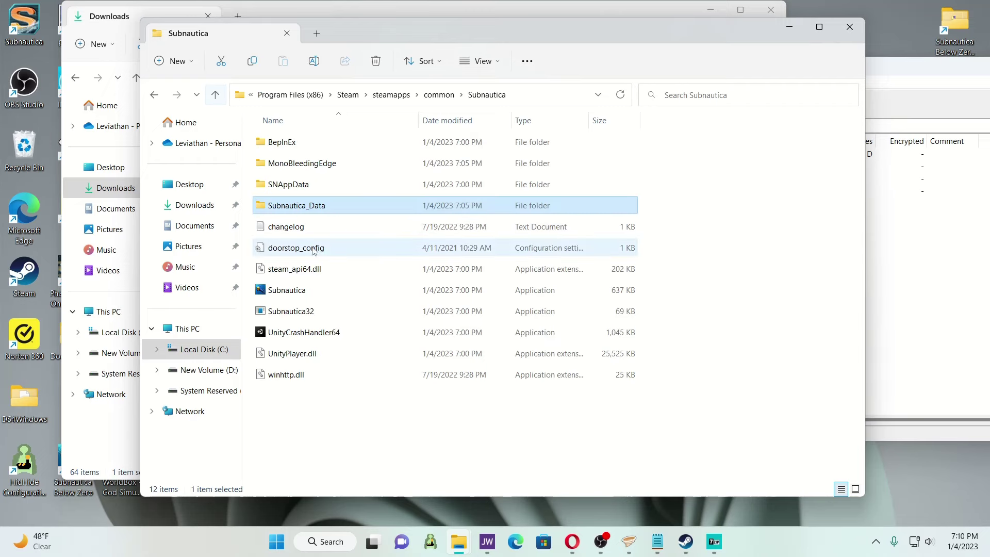
double_click(292, 144)
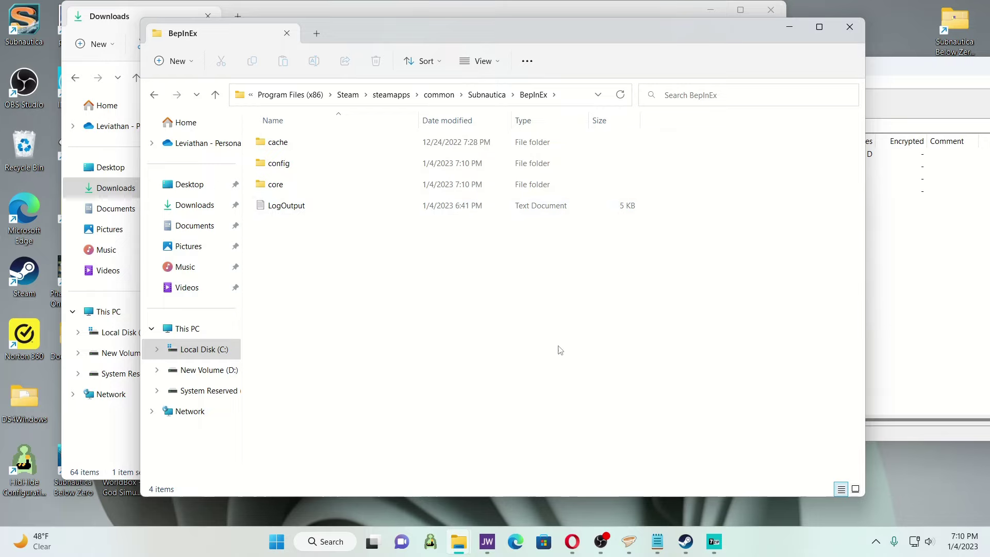
Step: Launch Subnautica from the desktop so BepInEx generates its folders, and close it through the BepInEx console window
click(38, 25)
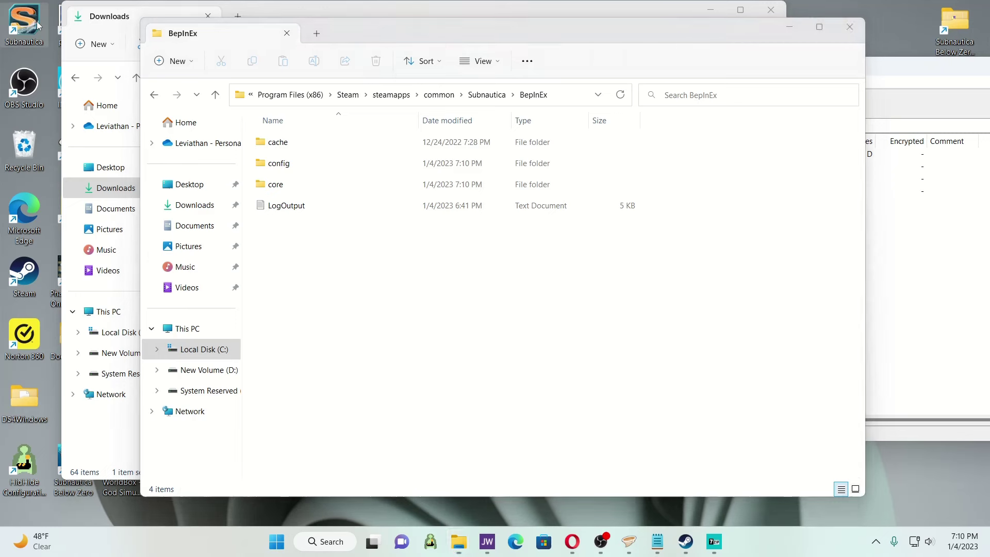
double_click(37, 24)
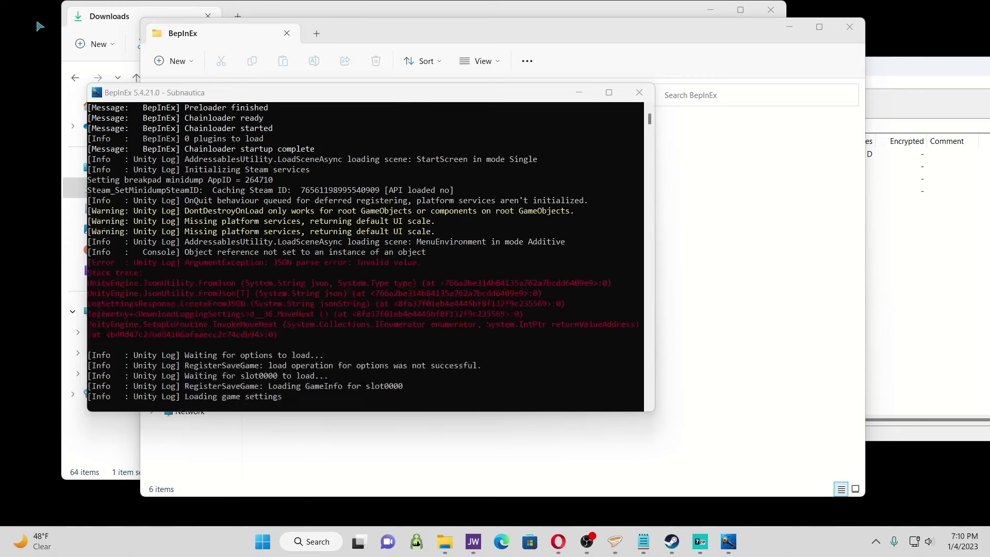
click(638, 91)
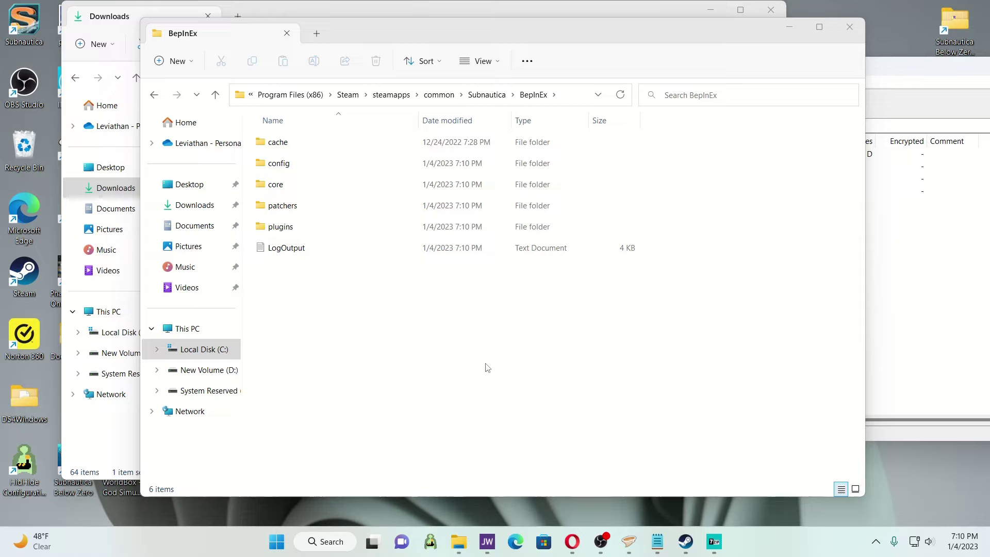
Step: Open the BepInEx plugins folder, close the BepInEx x64 archive, and place the plugins window so the downloaded archives are accessible
double_click(280, 227)
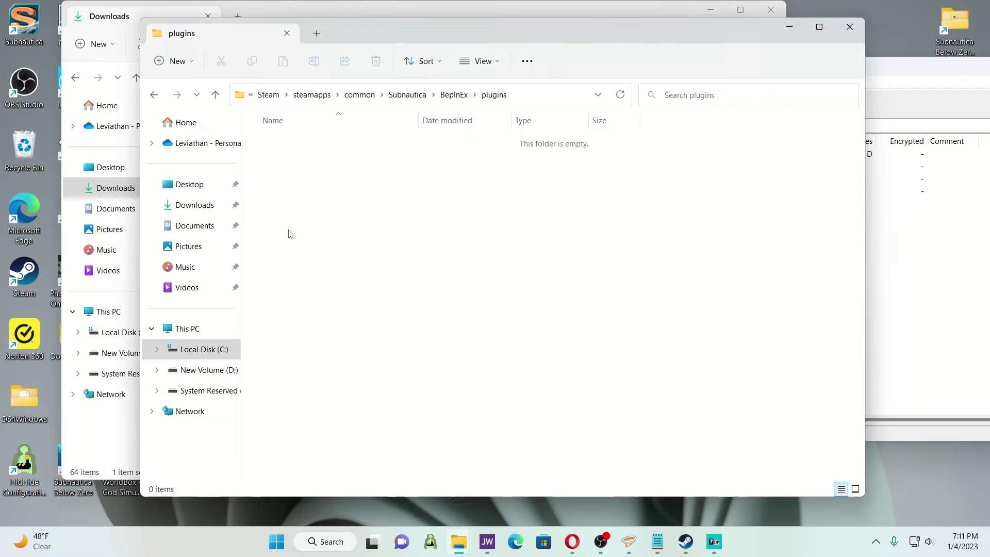
click(891, 266)
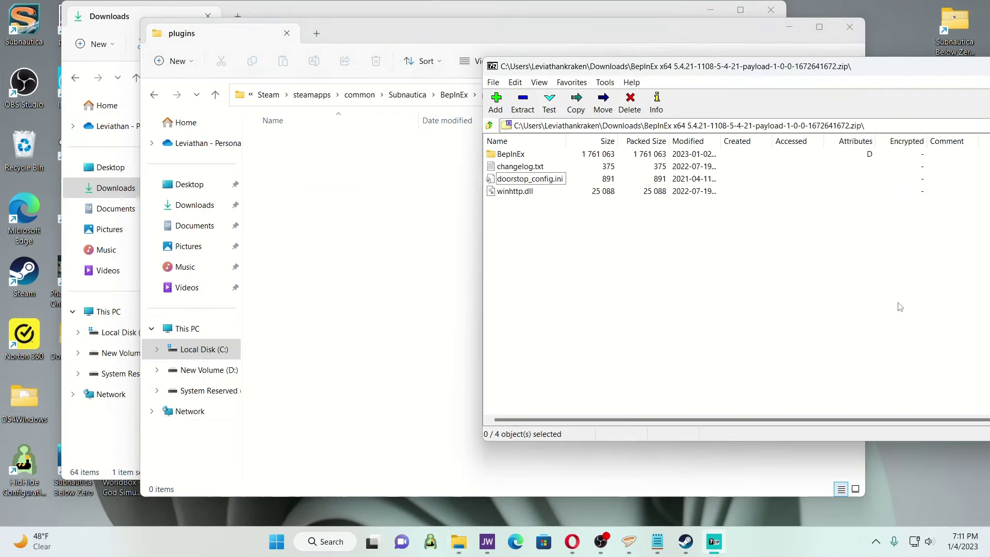
drag(768, 29, 723, 50)
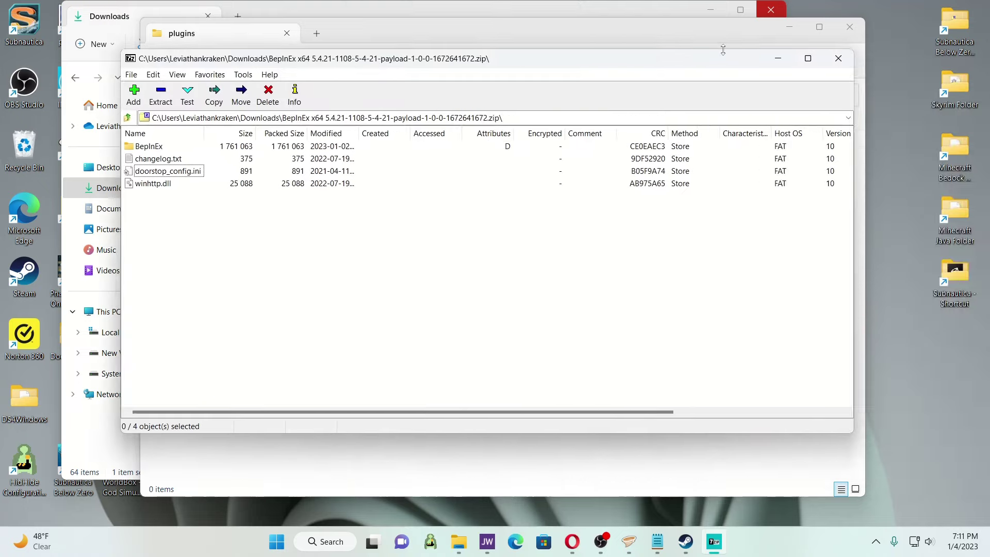
click(839, 58)
drag(360, 35, 352, 259)
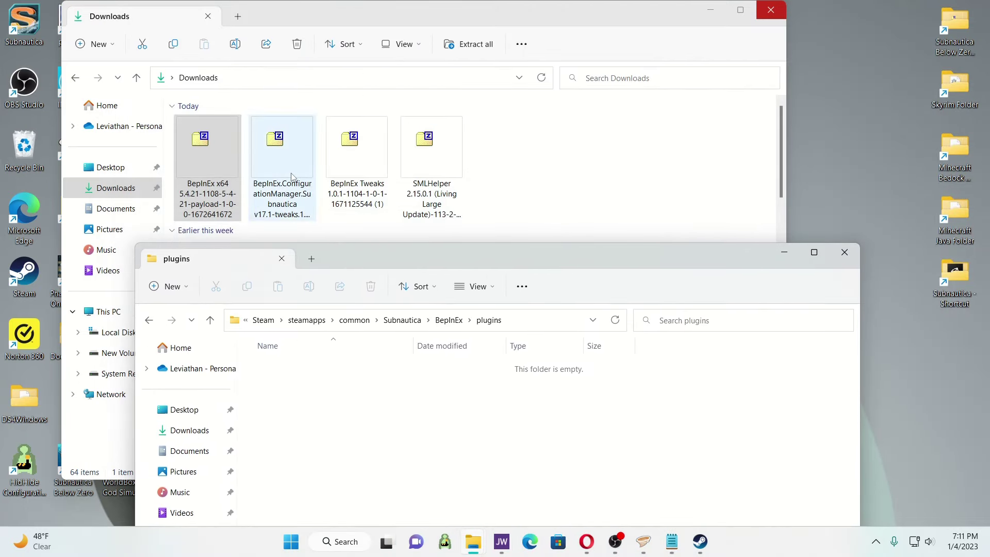
Step: Open the downloaded BepInEx.ConfigurationManager archive and go into its BepInEx\plugins folder
double_click(292, 176)
drag(340, 62, 577, 25)
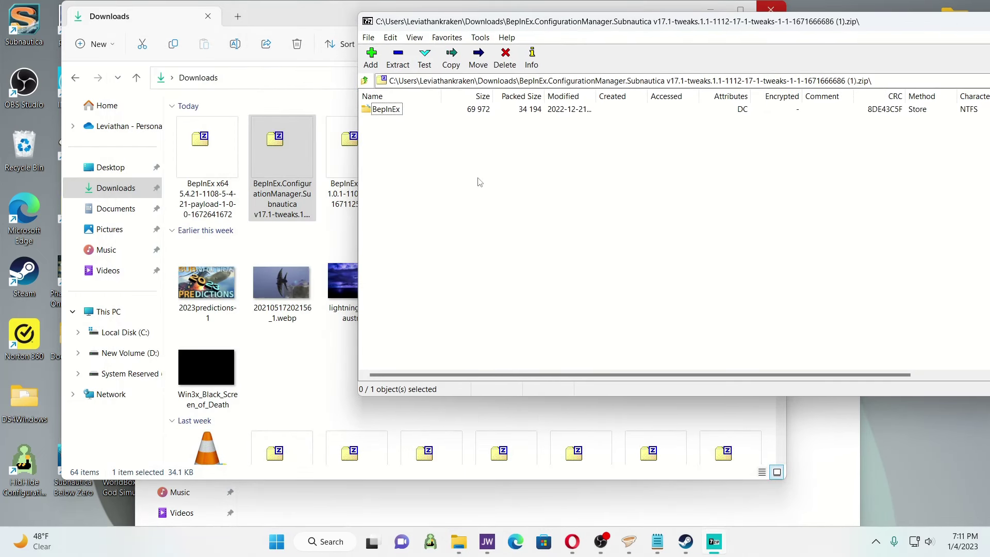
double_click(398, 110)
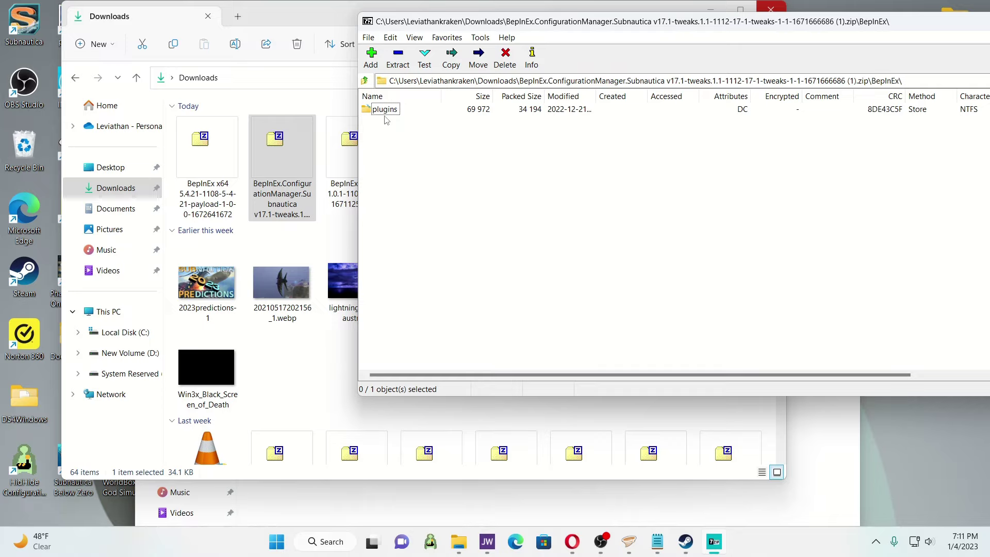
double_click(386, 110)
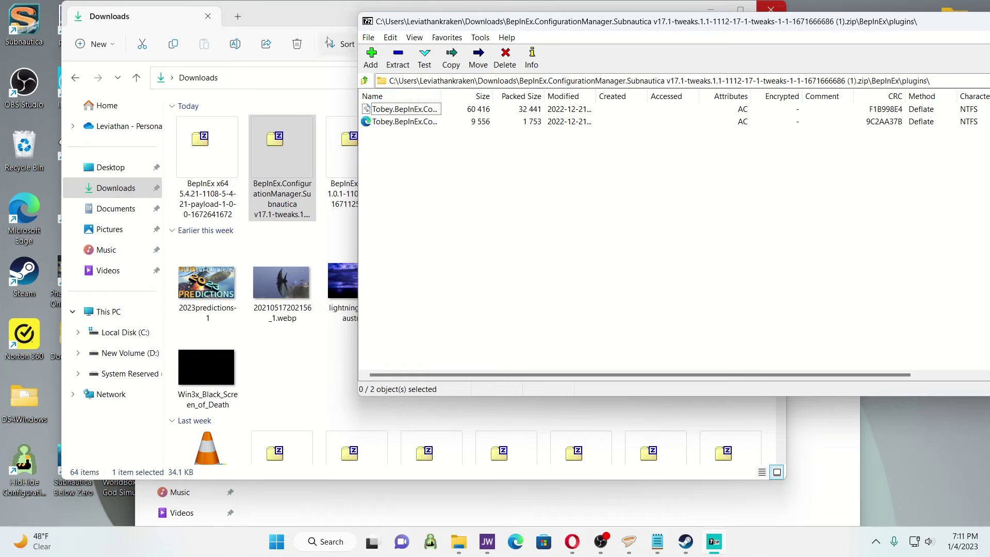
Step: Copy both Tobey.BepInEx.ConfigurationManager files from the archive into Subnautica's BepInEx plugins folder, and close the archive
drag(257, 20, 64, 179)
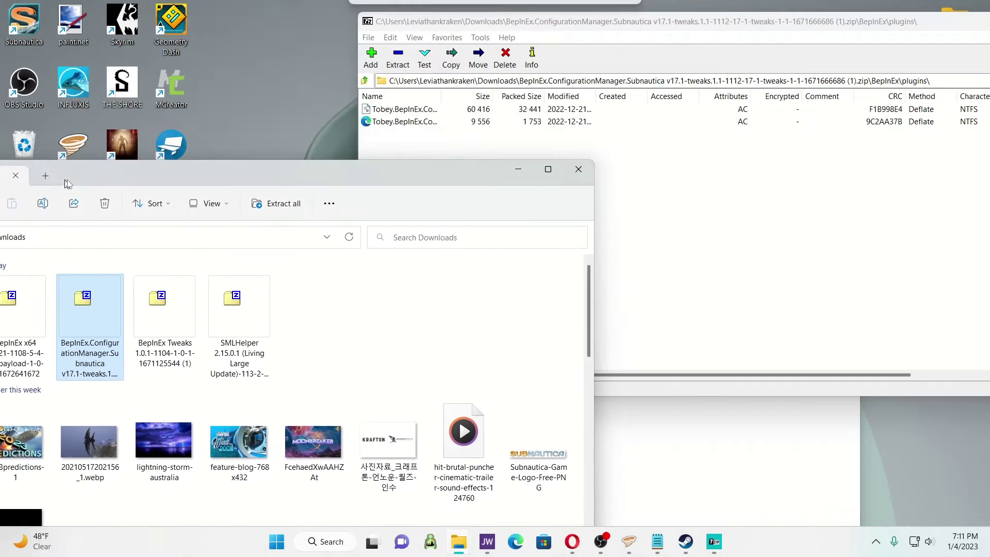
click(511, 325)
drag(349, 274, 284, 121)
click(704, 228)
drag(404, 149, 395, 110)
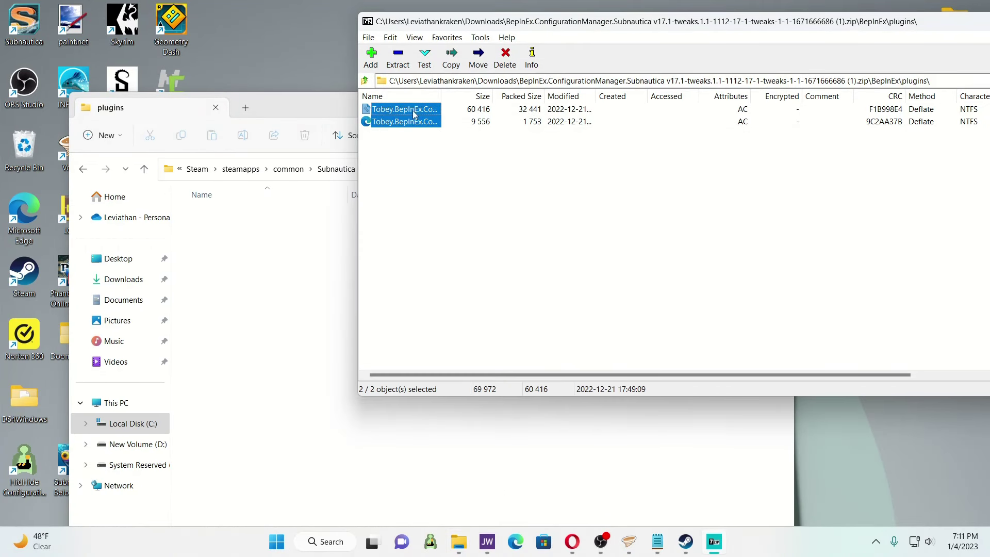
drag(287, 288, 287, 289)
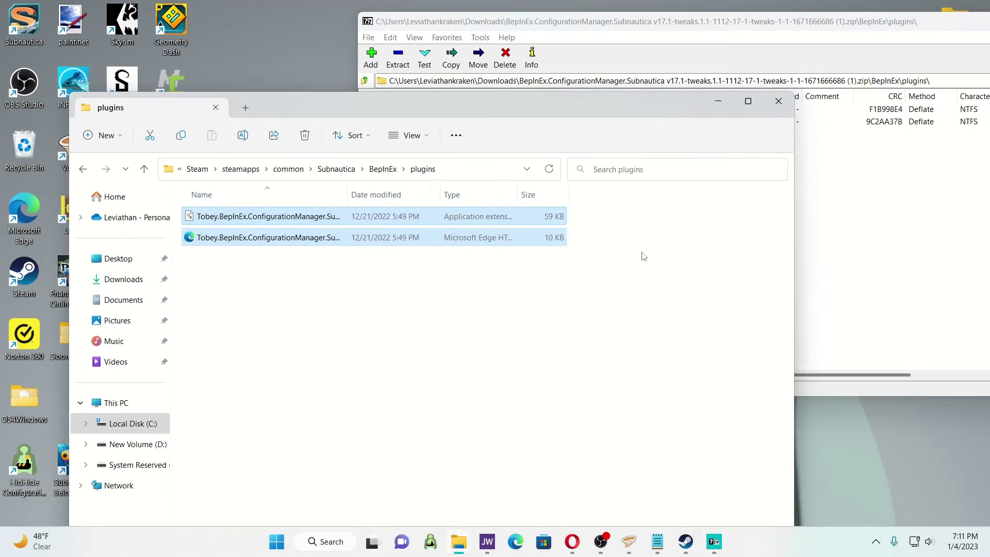
click(844, 252)
drag(820, 21, 687, 69)
key(alt+F4)
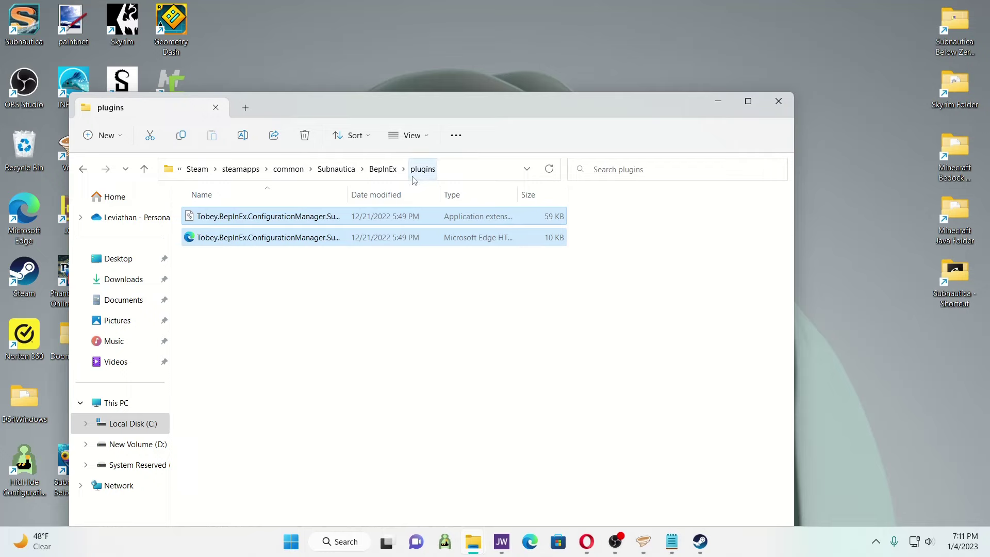
Step: Arrange the Downloads and plugins windows side by side, checking the plugins folder's location inside the BepInEx folder
mouse_move(475, 552)
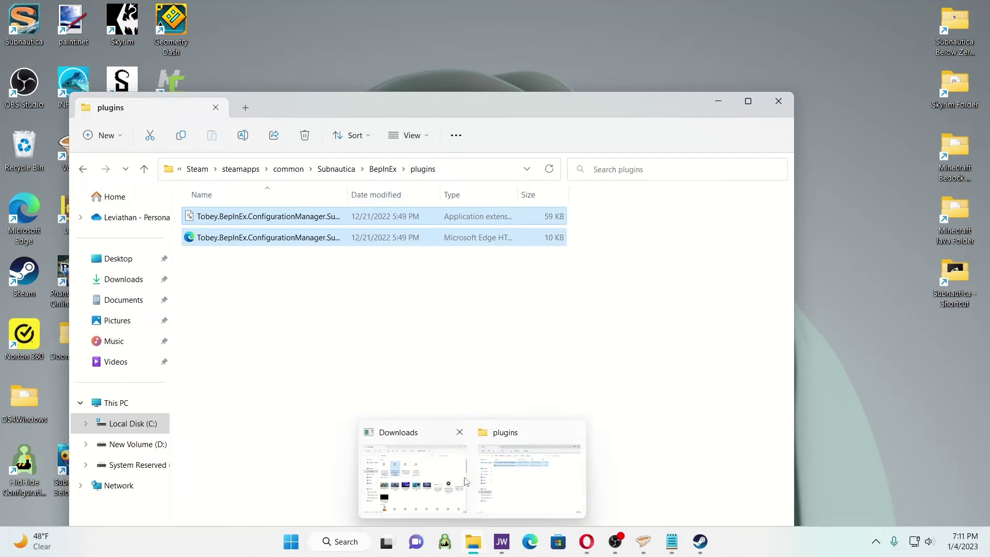
click(426, 473)
drag(500, 113, 741, 66)
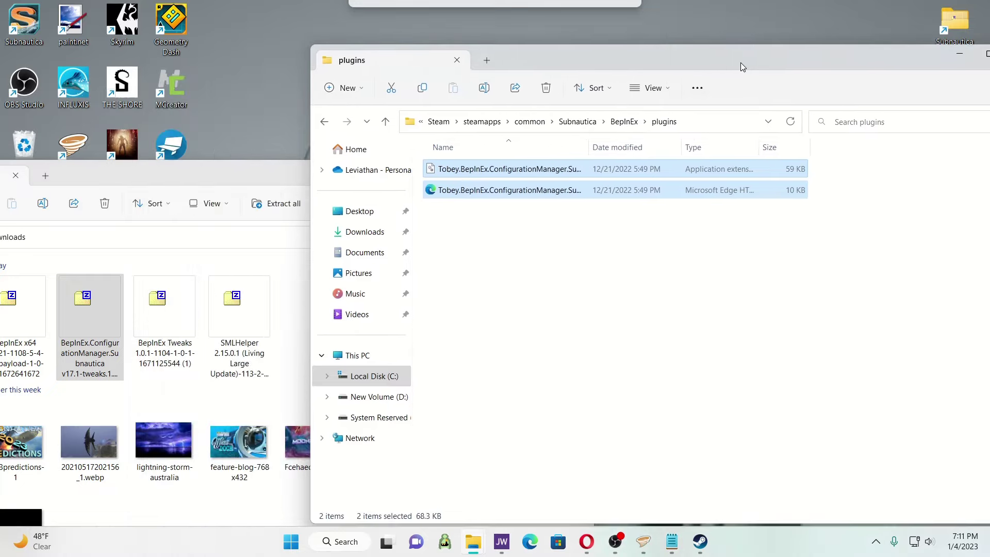
click(387, 122)
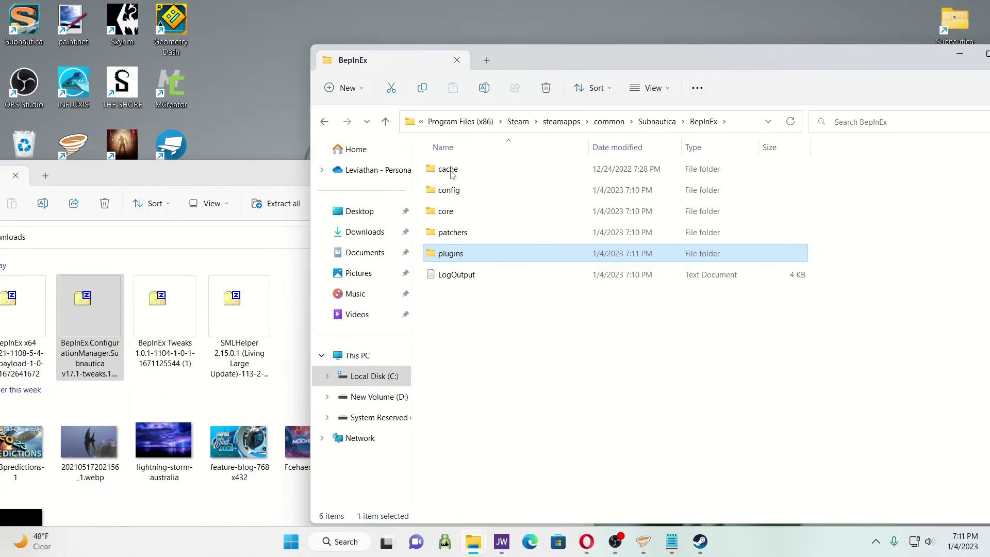
double_click(470, 262)
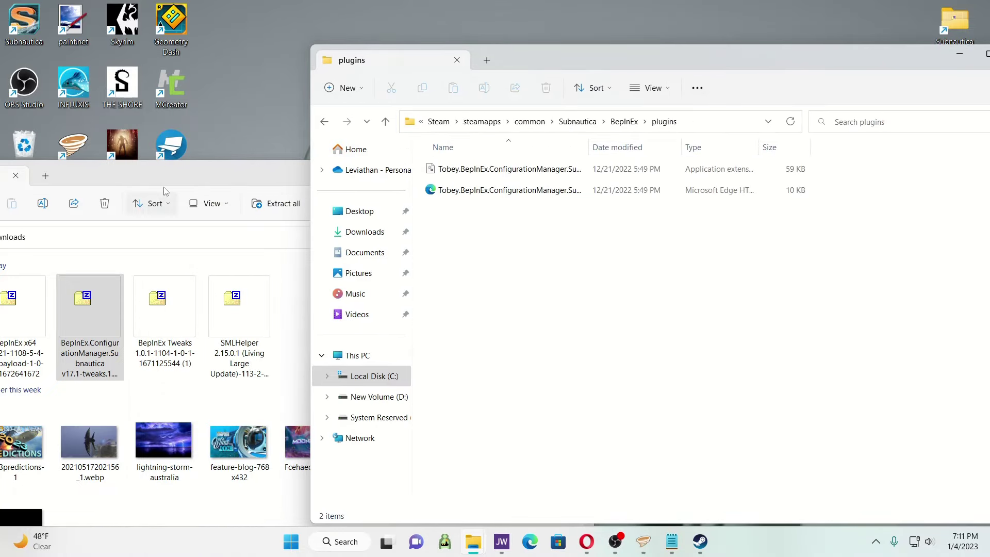
click(230, 163)
drag(231, 163, 330, 165)
Step: Copy the Tobey.BepInExTweaks file from the BepInEx Tweaks 1.0.1 archive into the game's plugins folder, and close the archive
double_click(289, 347)
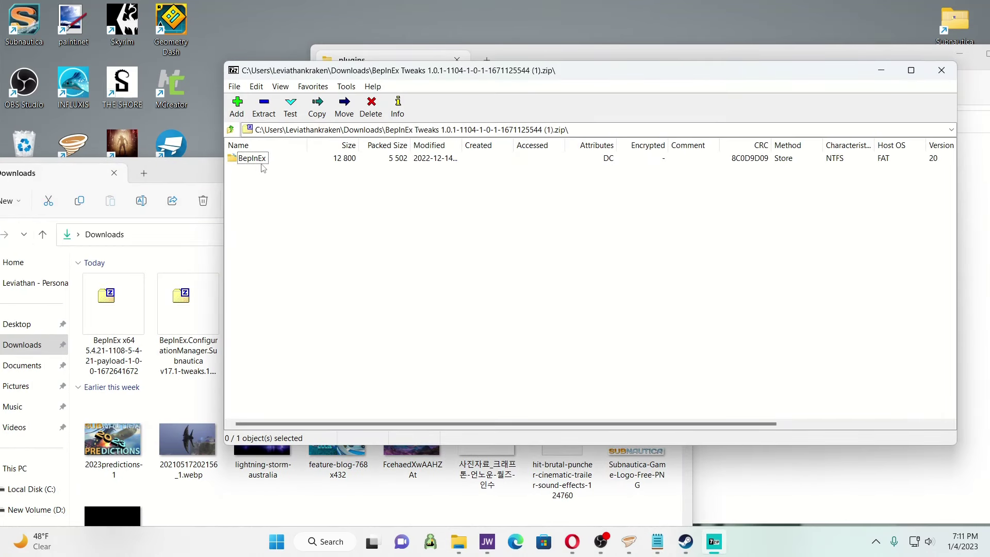
double_click(258, 159)
double_click(258, 158)
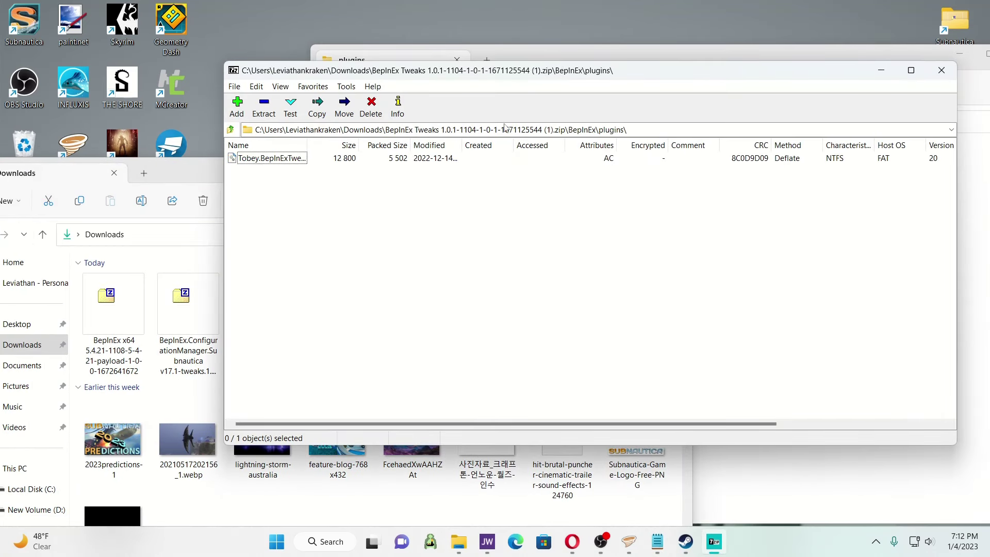
drag(596, 81, 868, 57)
drag(438, 57, 318, 56)
click(556, 143)
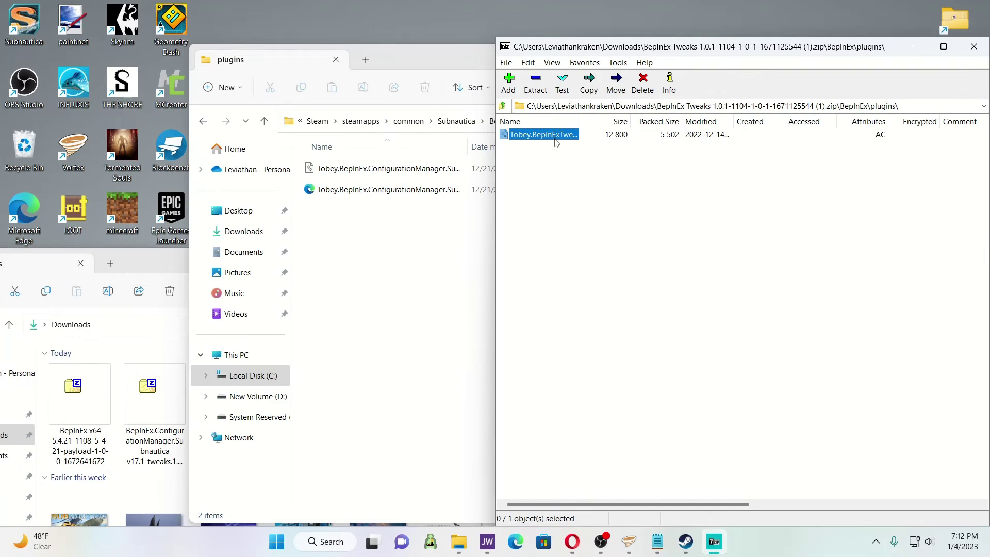
drag(419, 238, 428, 233)
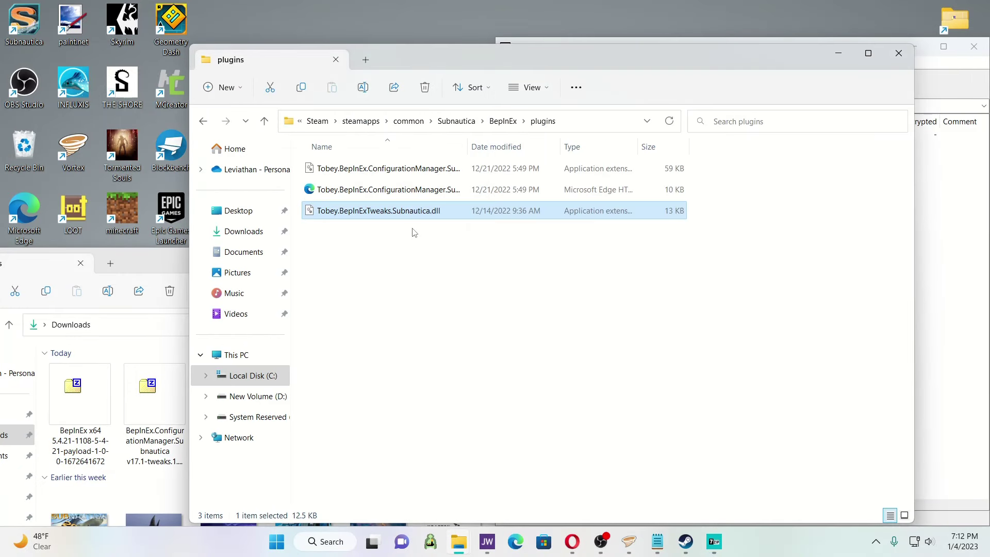
click(932, 75)
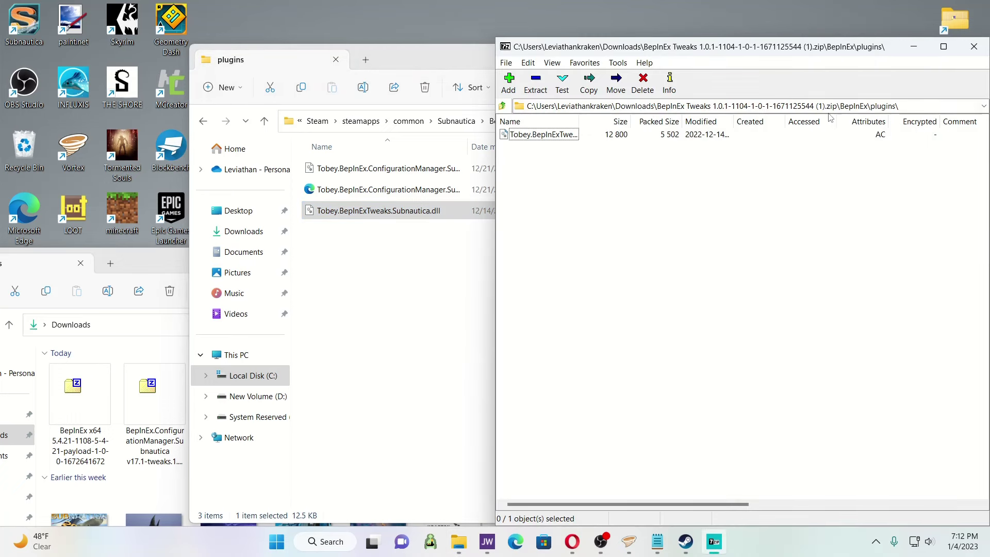
drag(819, 54, 666, 73)
click(825, 77)
Step: Copy the Modding Helper folder from the SMLHelper 2.15.0.1 archive into the game's plugins folder, and close the archive
click(179, 292)
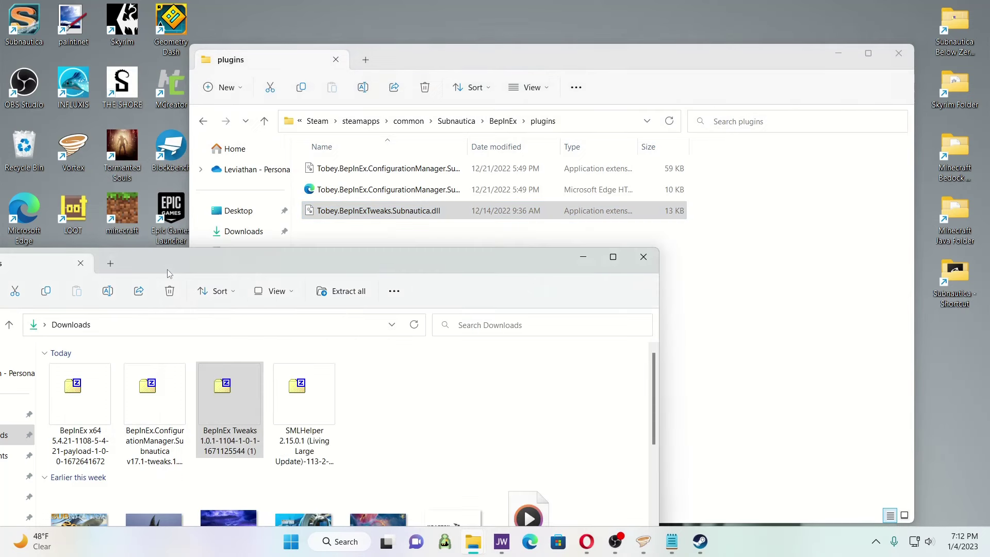
double_click(286, 423)
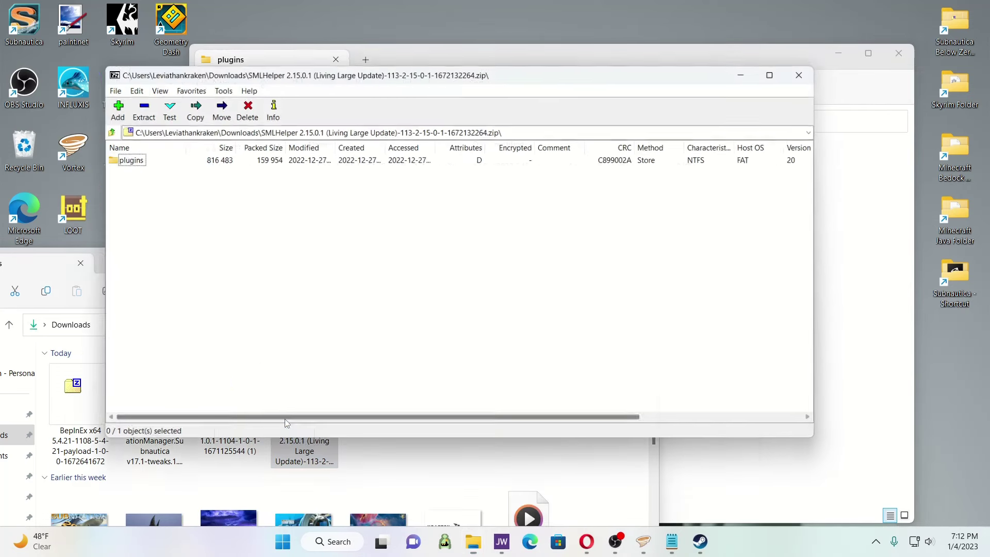
double_click(130, 159)
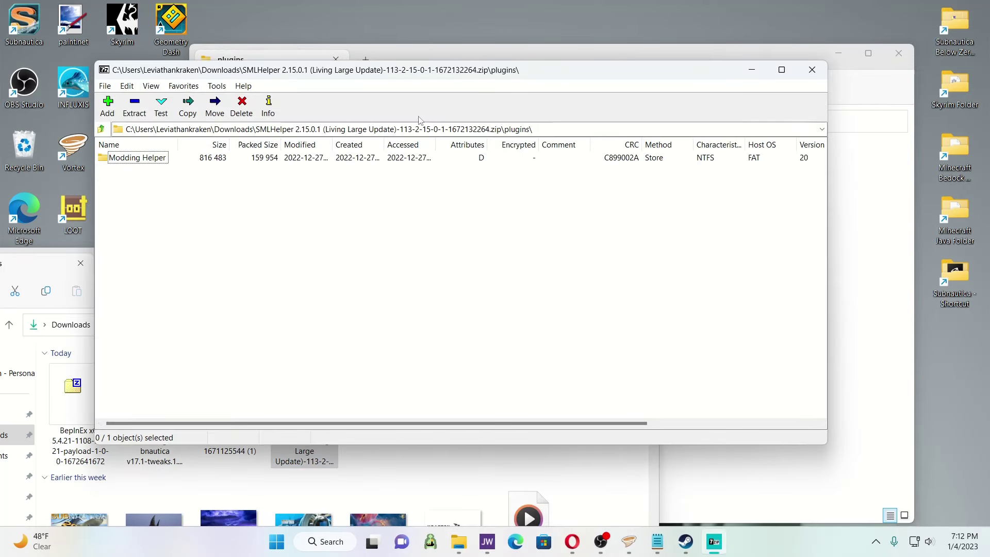
drag(419, 70, 629, 274)
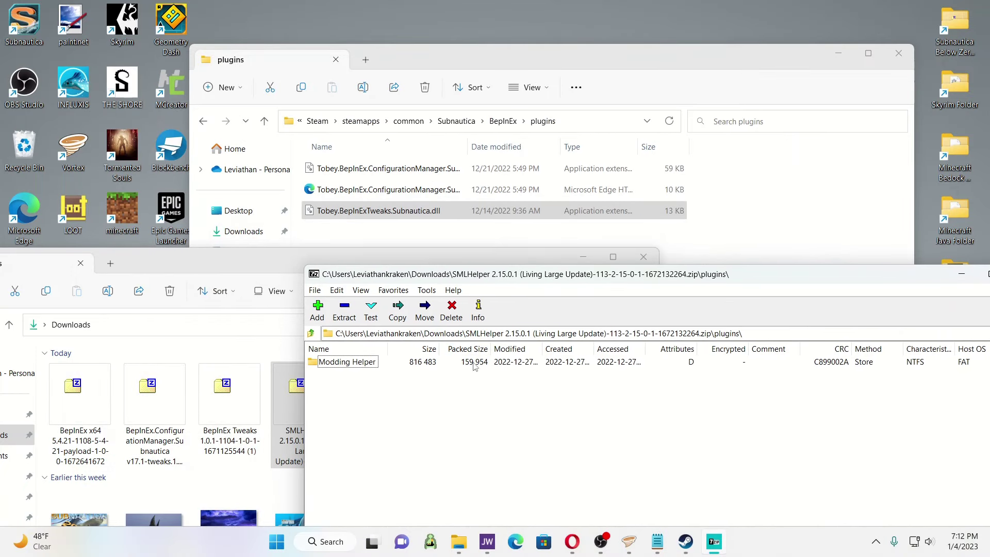
drag(363, 362, 353, 357)
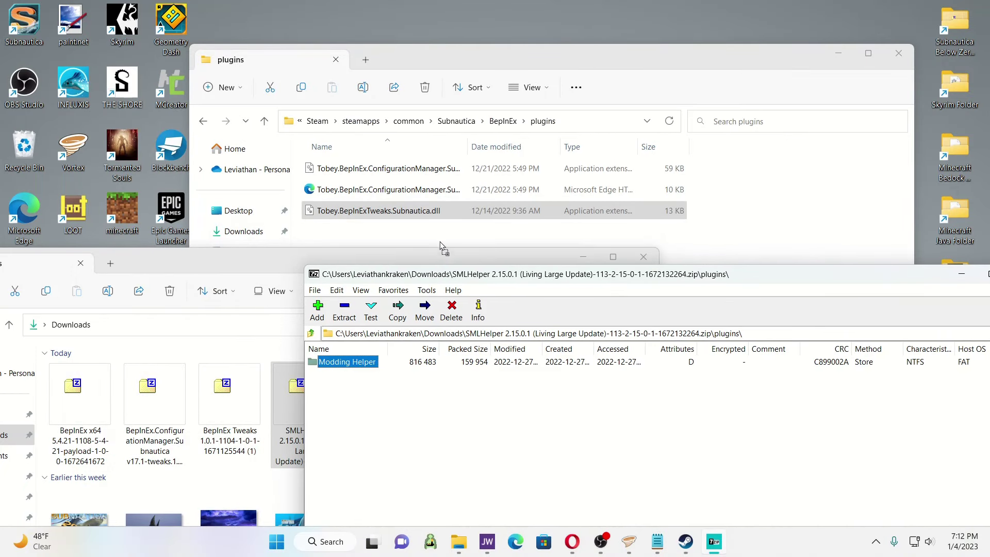
drag(442, 248, 442, 239)
drag(846, 265, 637, 70)
click(817, 80)
drag(175, 263, 509, 149)
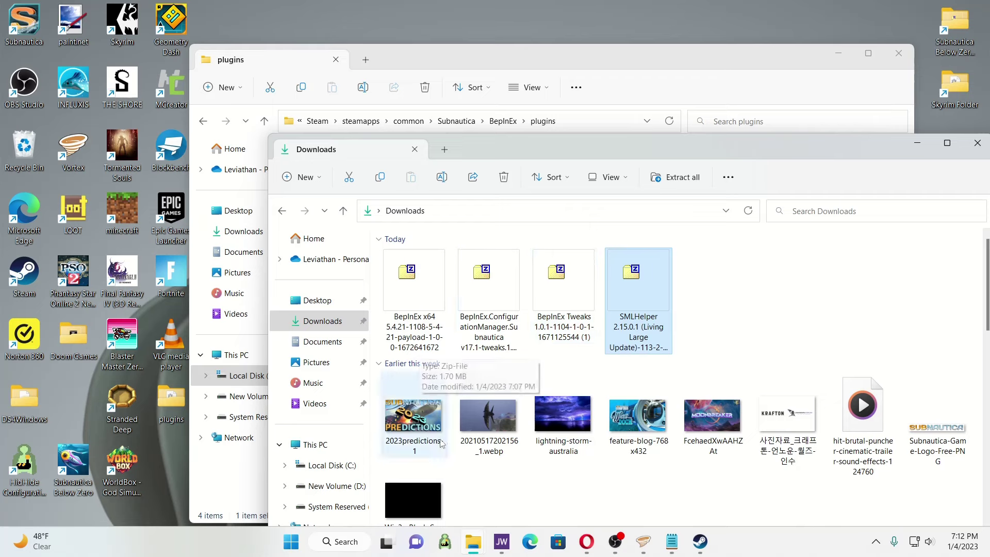
Step: Launch Subnautica from the desktop and minimize the BepInEx console and both folder windows
click(23, 24)
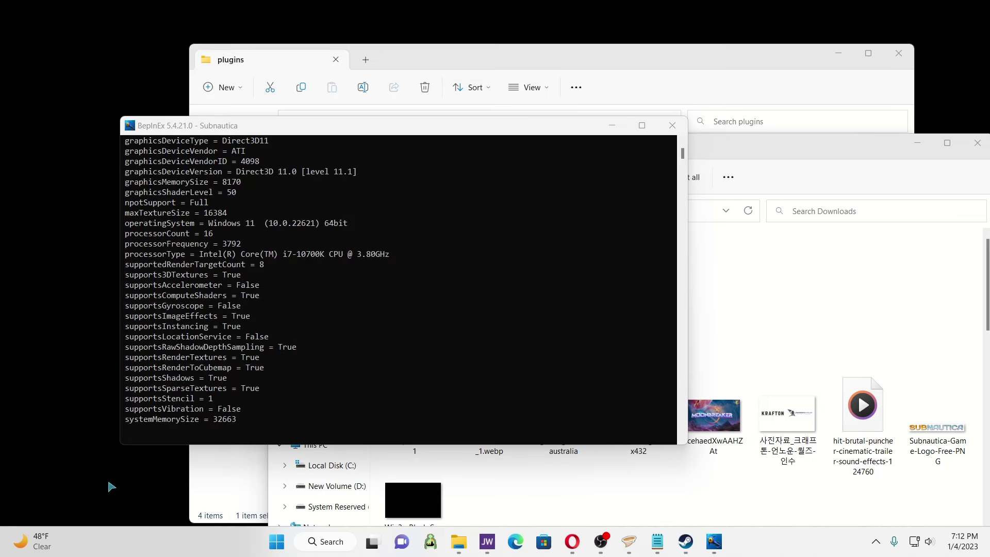
click(613, 126)
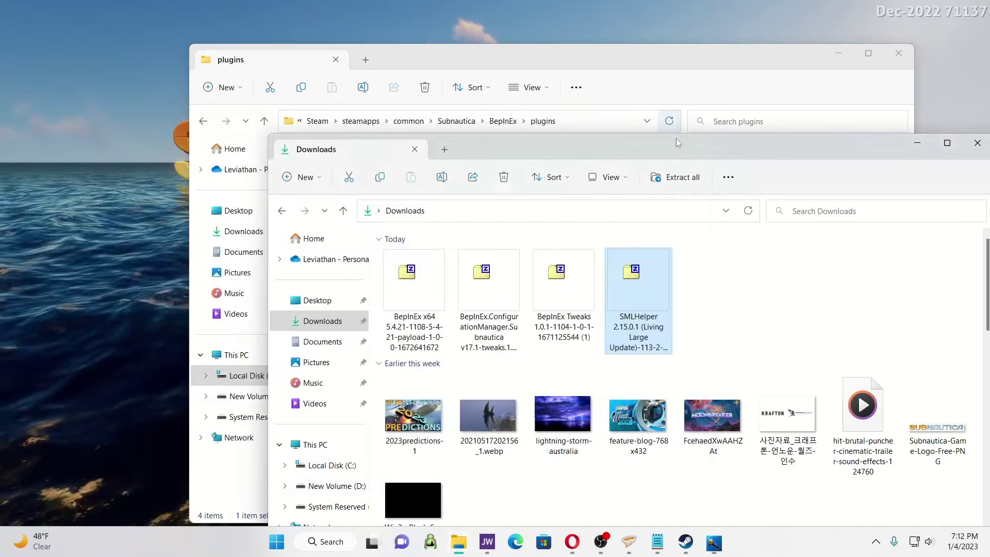
click(920, 144)
click(839, 53)
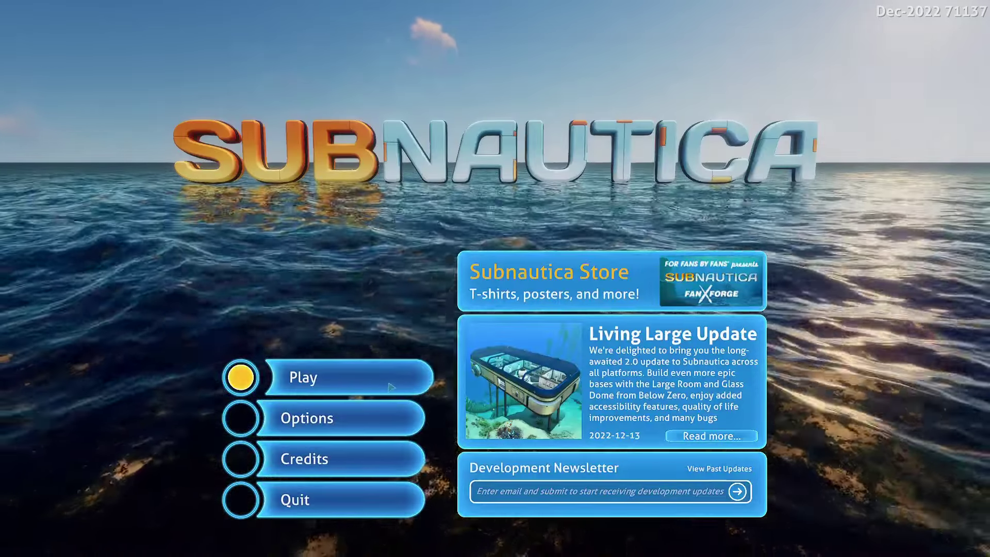
Step: Start a new Subnautica game in Creative mode
click(330, 377)
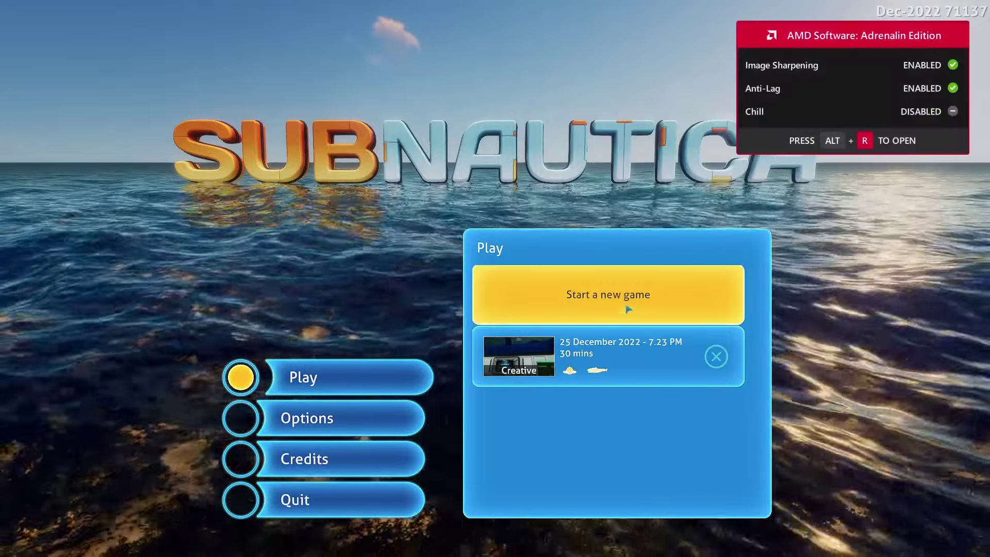
click(628, 304)
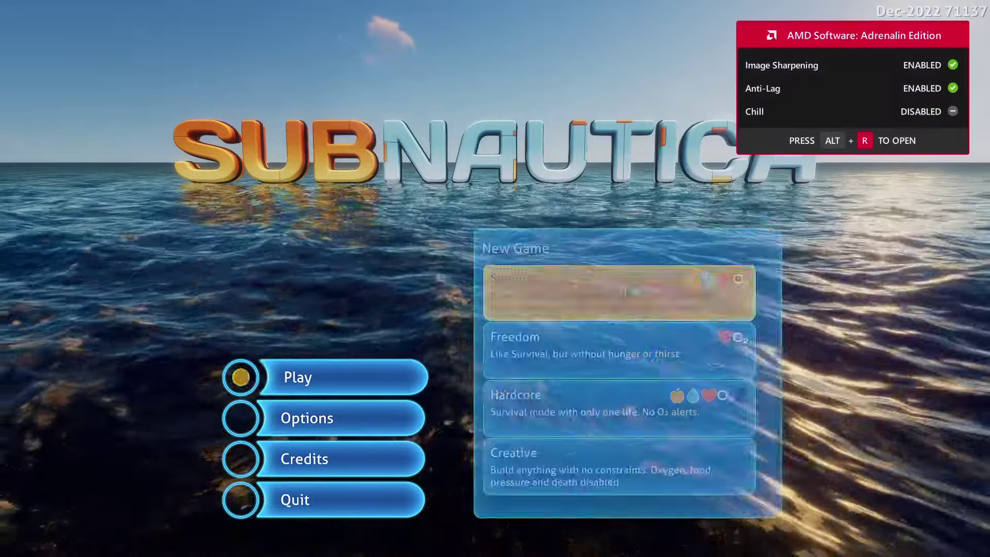
click(521, 477)
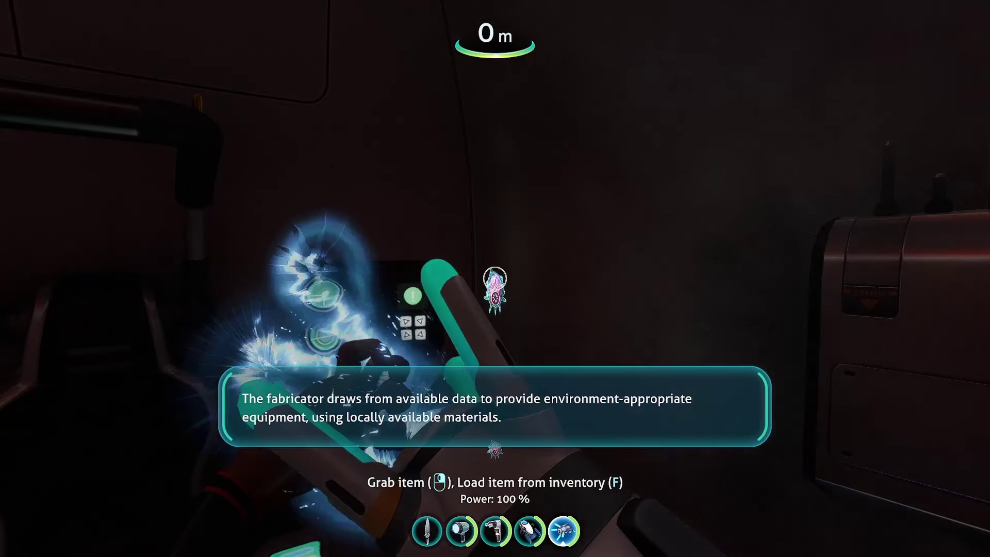
Step: Open the in-game plugin / mod settings window and turn off the display of keyboard shortcuts
key(F1)
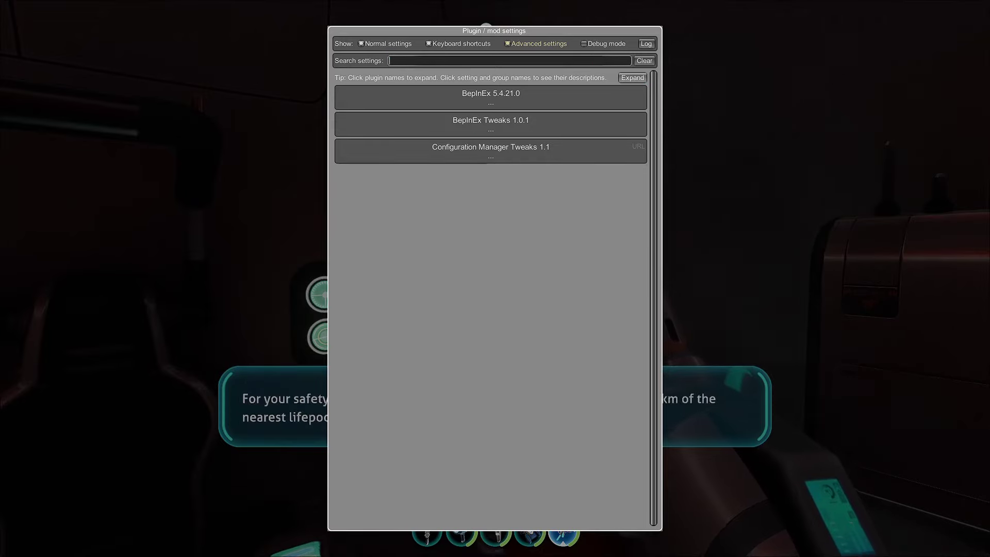
click(441, 45)
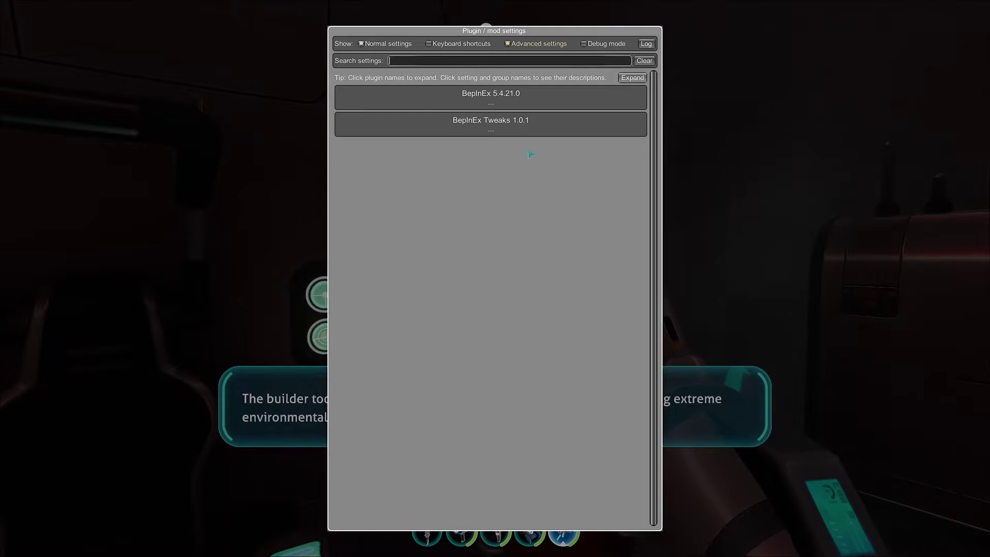
Step: Quit the current game to the main menu and exit Subnautica to the desktop
key(Escape)
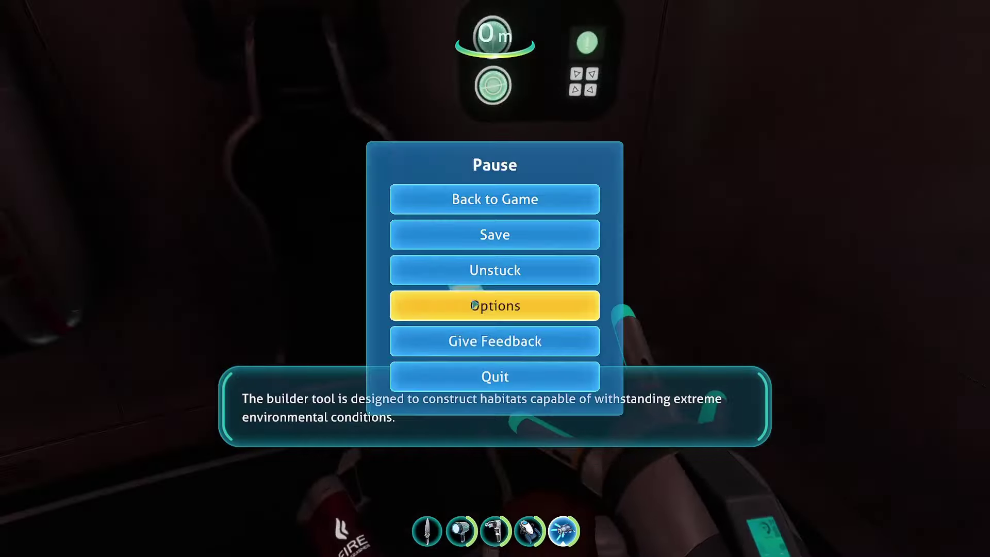
click(401, 376)
click(452, 305)
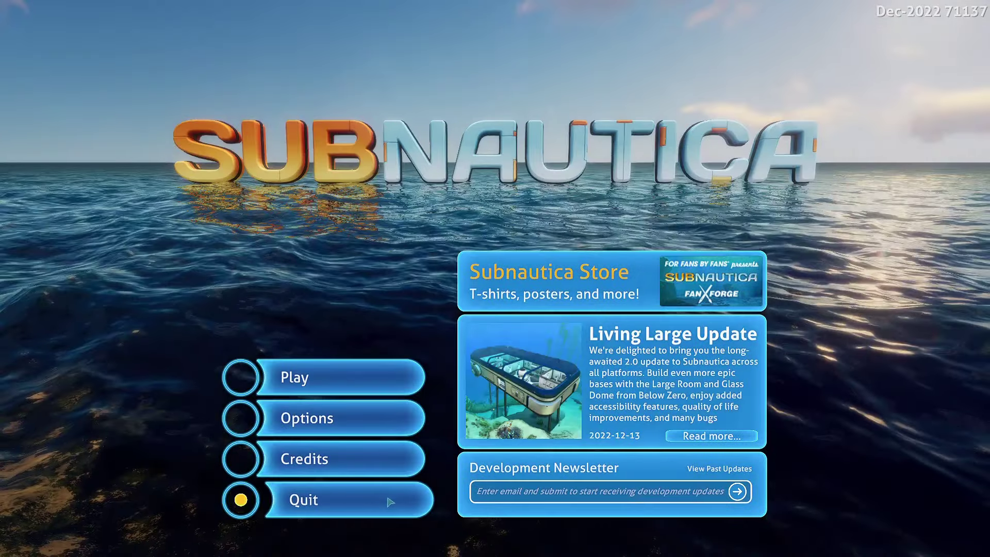
click(390, 501)
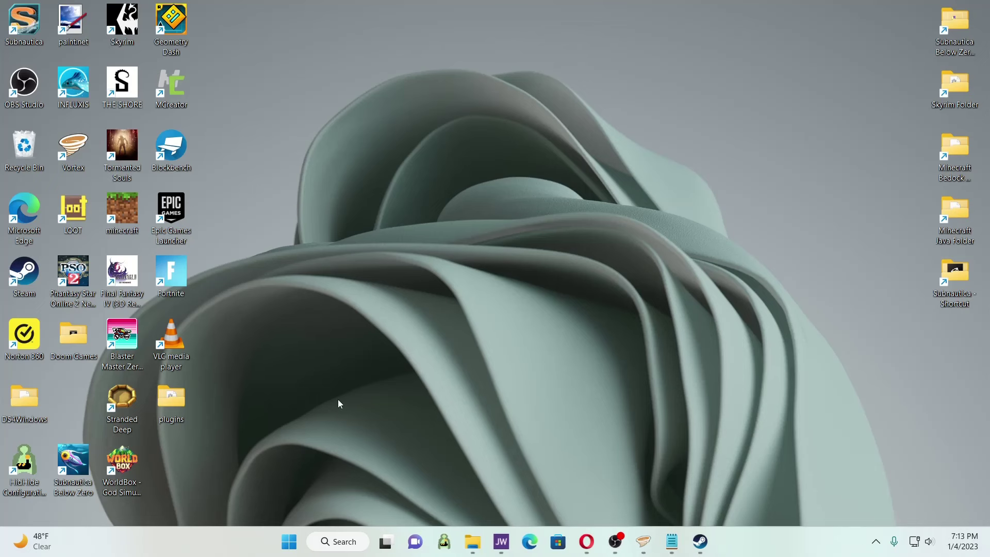
Step: Bring the plugins folder window back onto the desktop
mouse_move(473, 550)
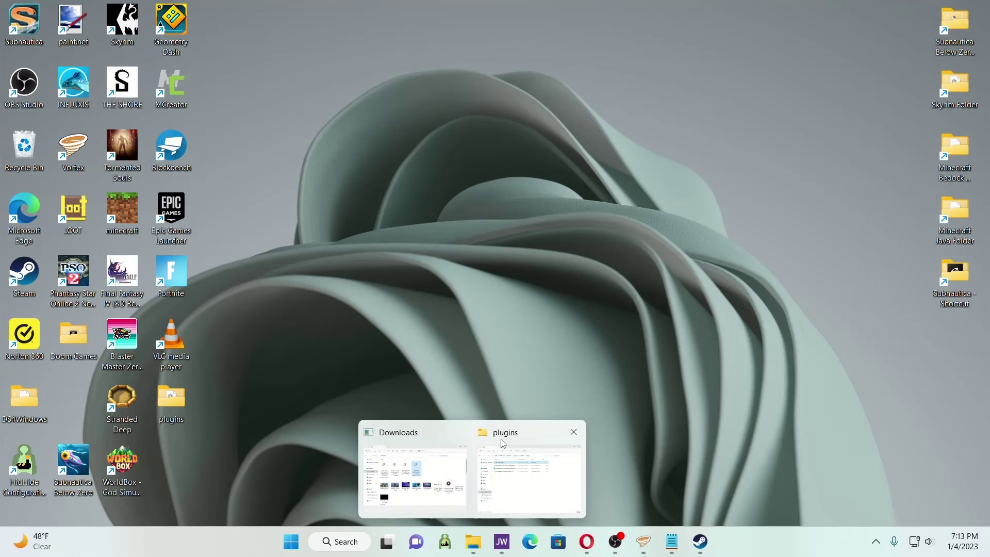
mouse_move(498, 471)
click(519, 464)
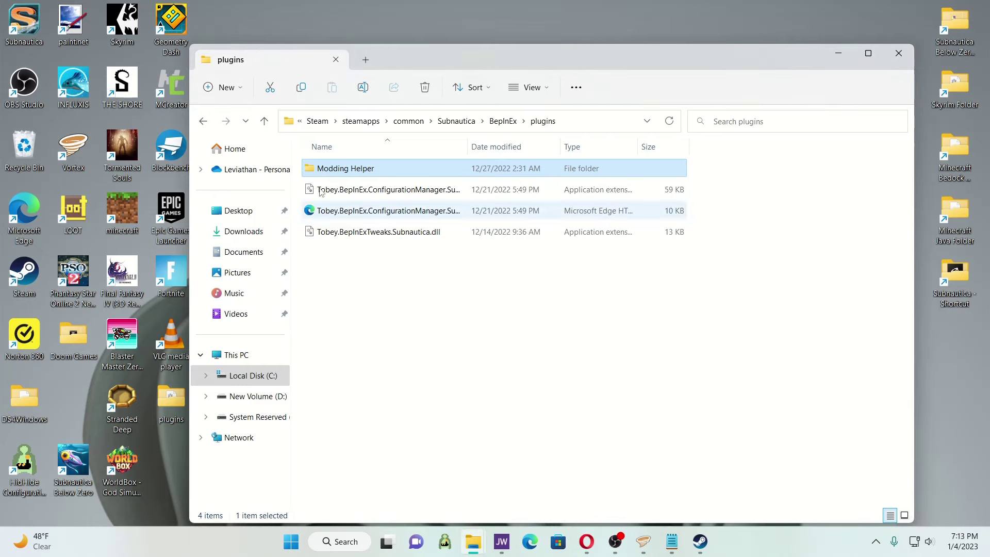
Step: Switch to the Opera browser and open the Base Legs Removal (Bepinex) mod page from the Subnautica Nexus Mods listing
drag(392, 63, 448, 106)
mouse_move(586, 541)
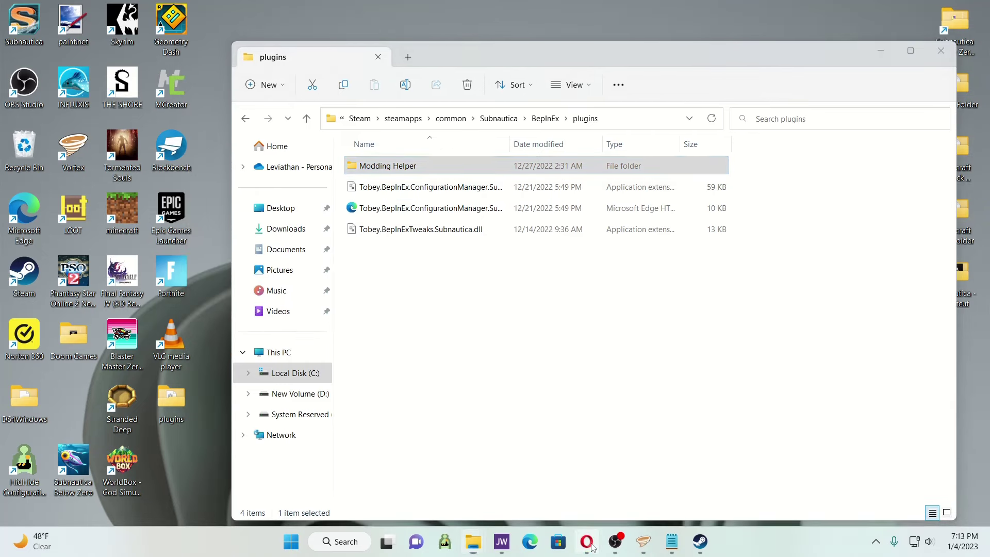
click(575, 490)
click(238, 95)
scroll(337, 309, down, 6)
scroll(338, 312, down, 5)
scroll(552, 340, down, 6)
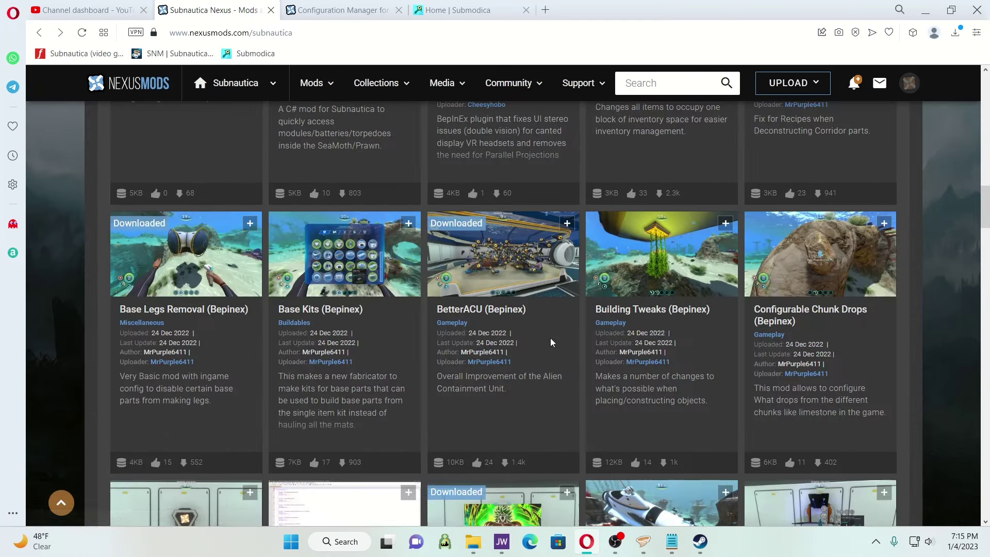
scroll(519, 329, down, 1)
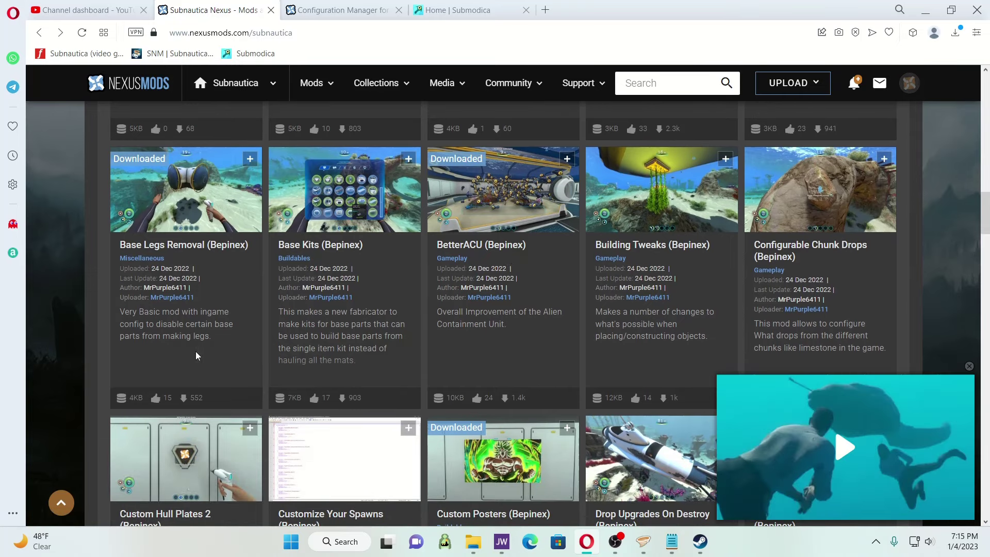
click(201, 246)
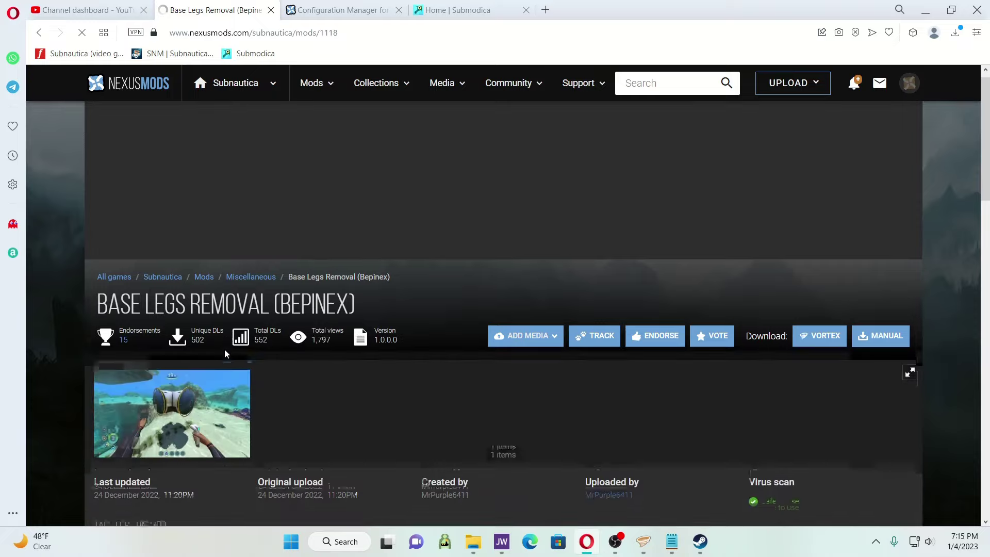
Step: Examine the Base Legs Removal mod's description and its list of Nexus requirements
scroll(225, 350, down, 4)
scroll(232, 361, down, 2)
click(240, 389)
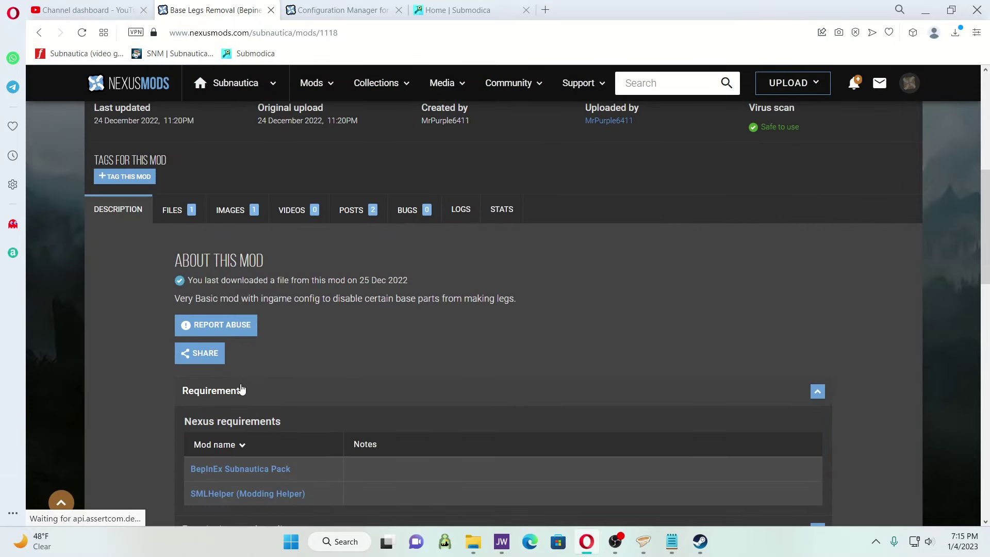
scroll(268, 382, down, 1)
scroll(371, 356, up, 4)
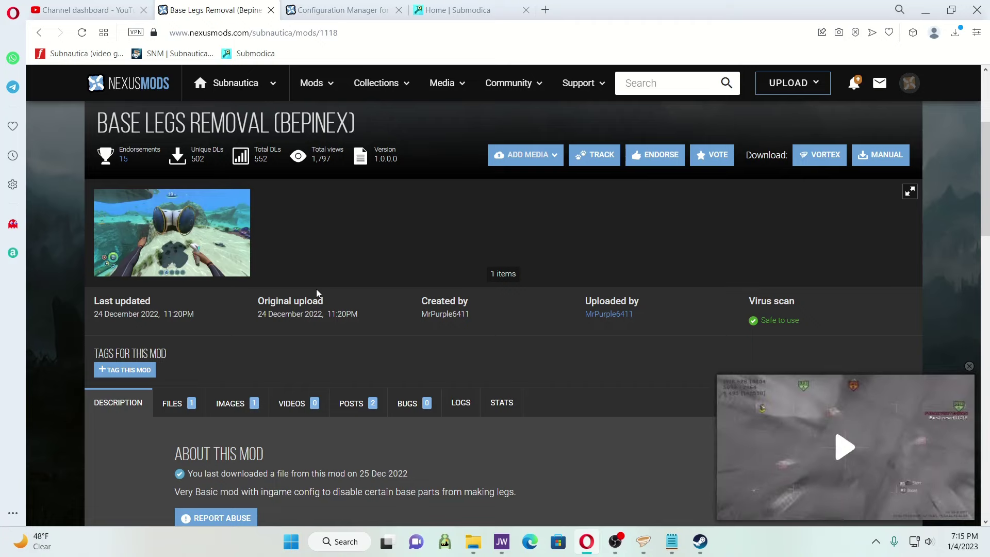
scroll(326, 438, down, 4)
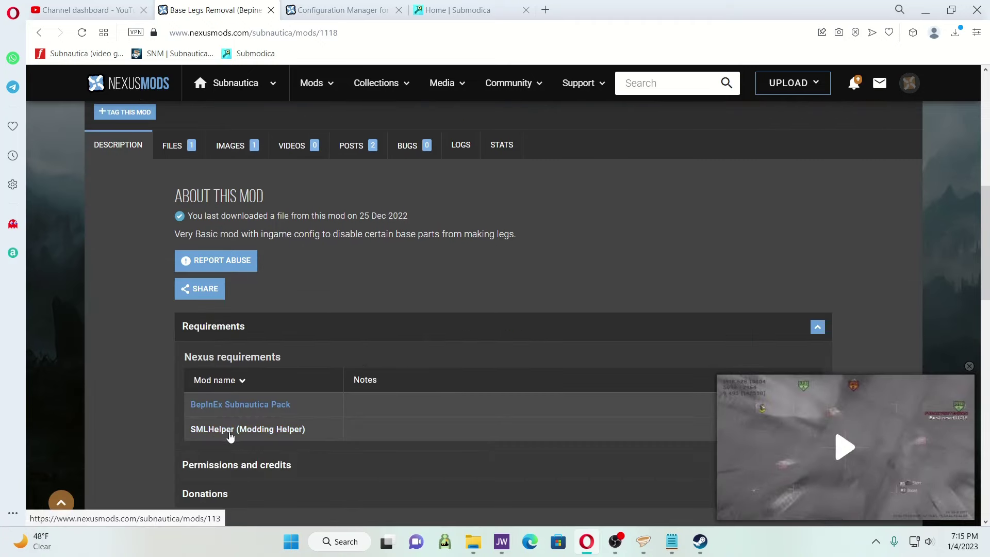
scroll(320, 309, down, 5)
scroll(311, 332, up, 4)
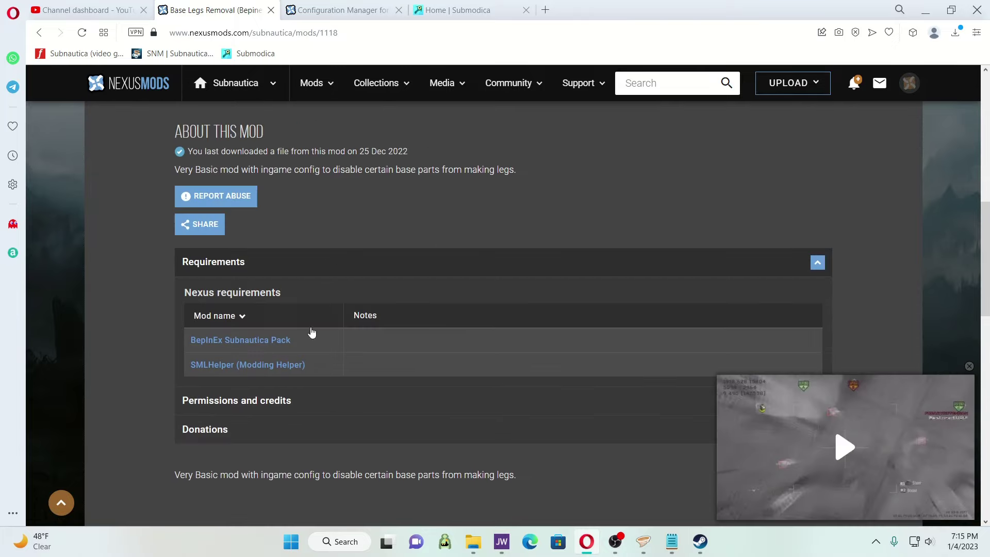
Step: Manually download the Base Legs Removal main file and minimize the browser
scroll(260, 361, up, 8)
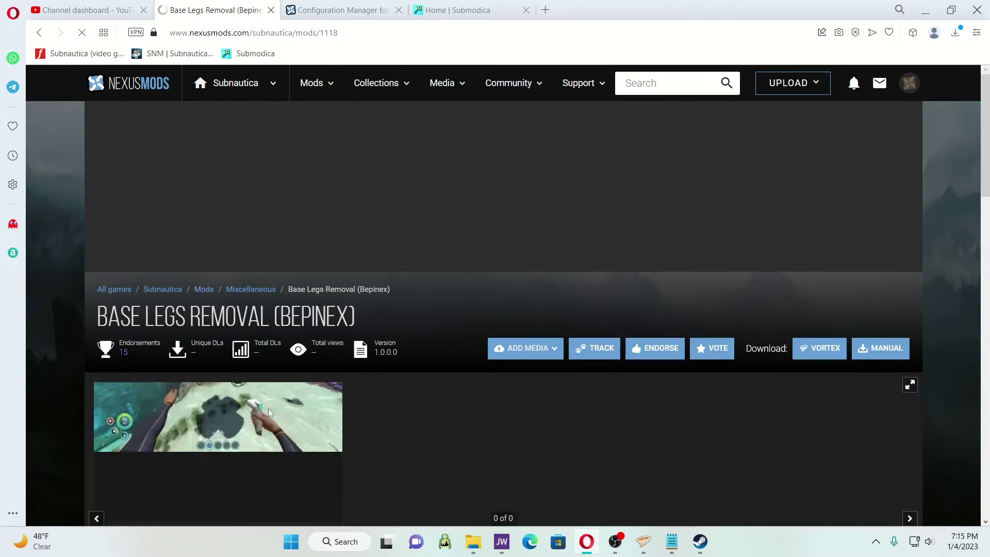
scroll(278, 382, down, 6)
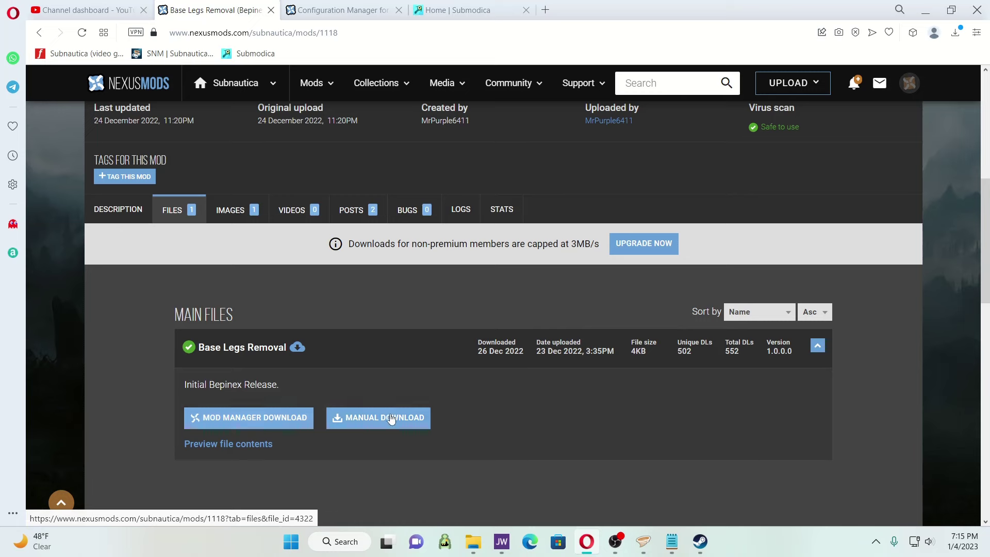
click(394, 418)
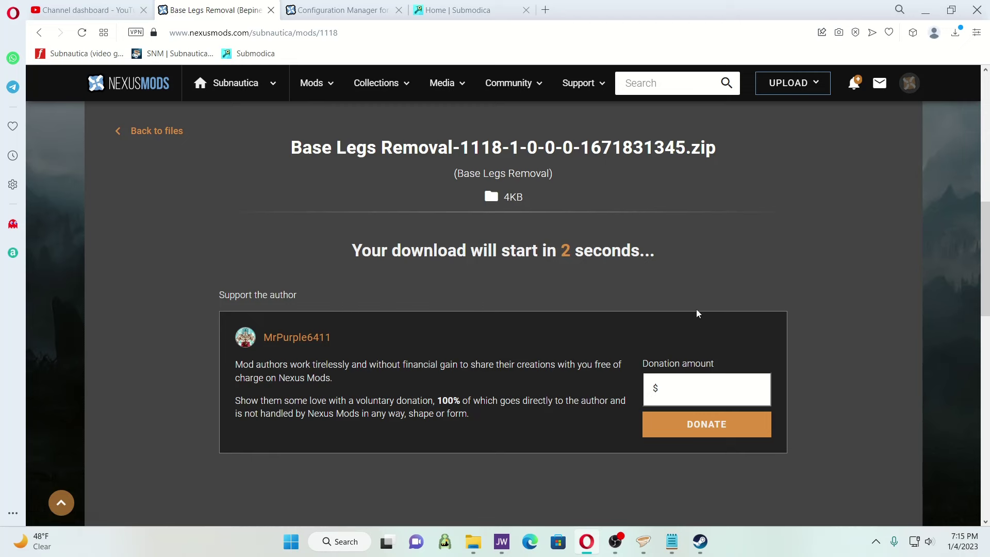
click(933, 7)
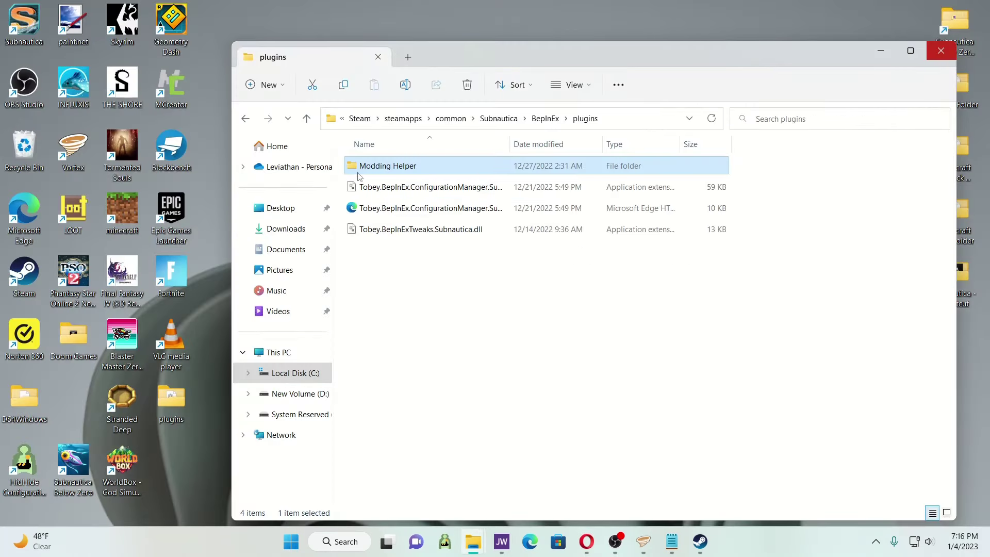
Step: Open the downloaded Base Legs Removal zip from the Downloads folder and enter its plugins folder
mouse_move(482, 544)
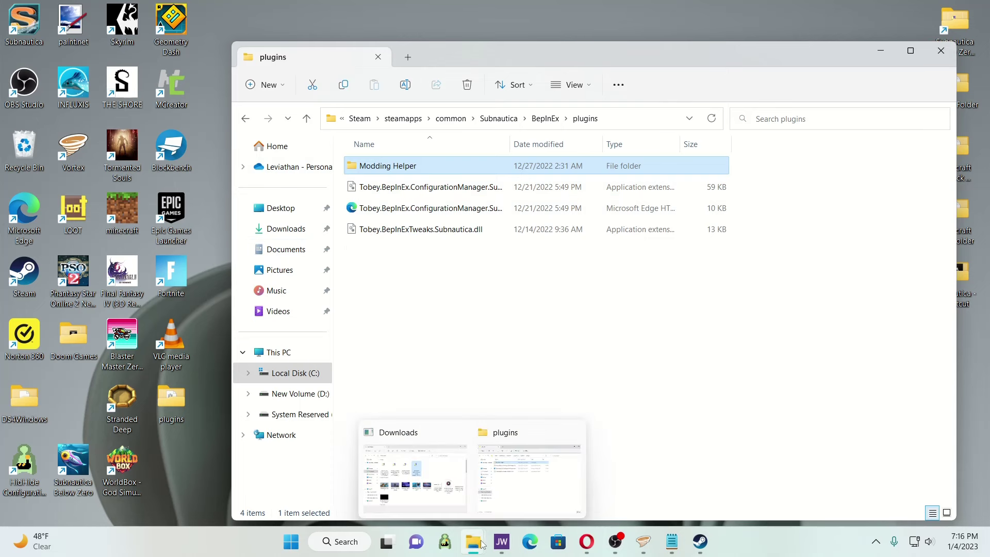
click(410, 480)
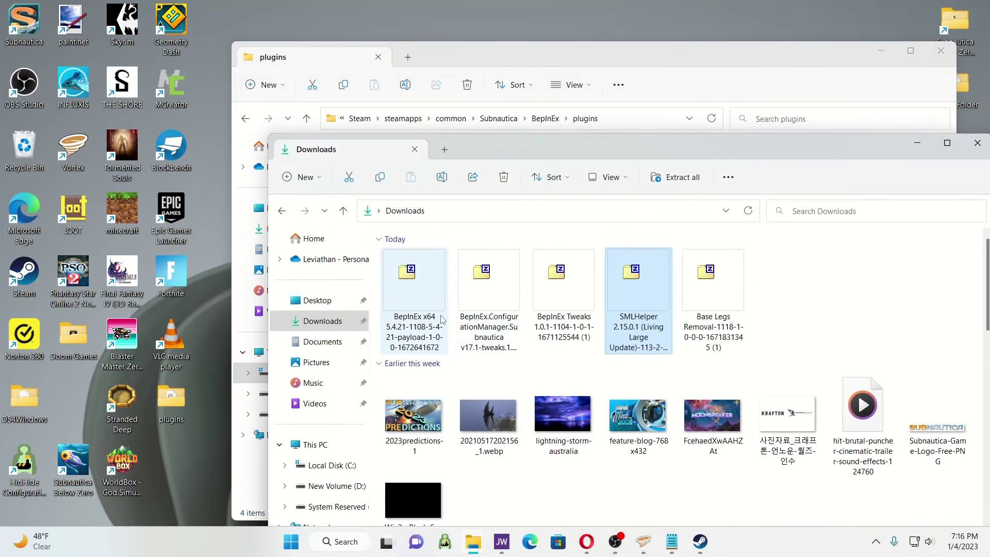
double_click(724, 298)
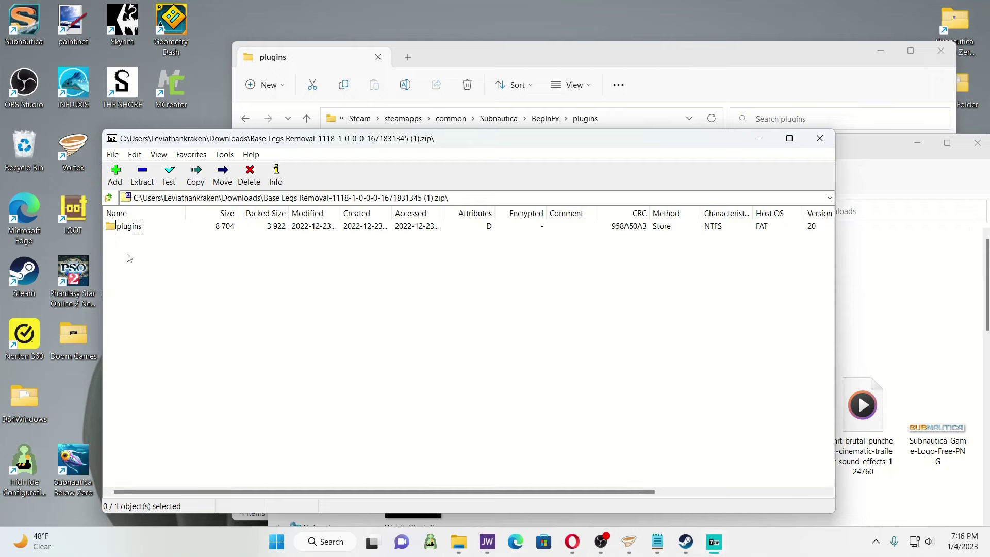
click(131, 230)
double_click(132, 230)
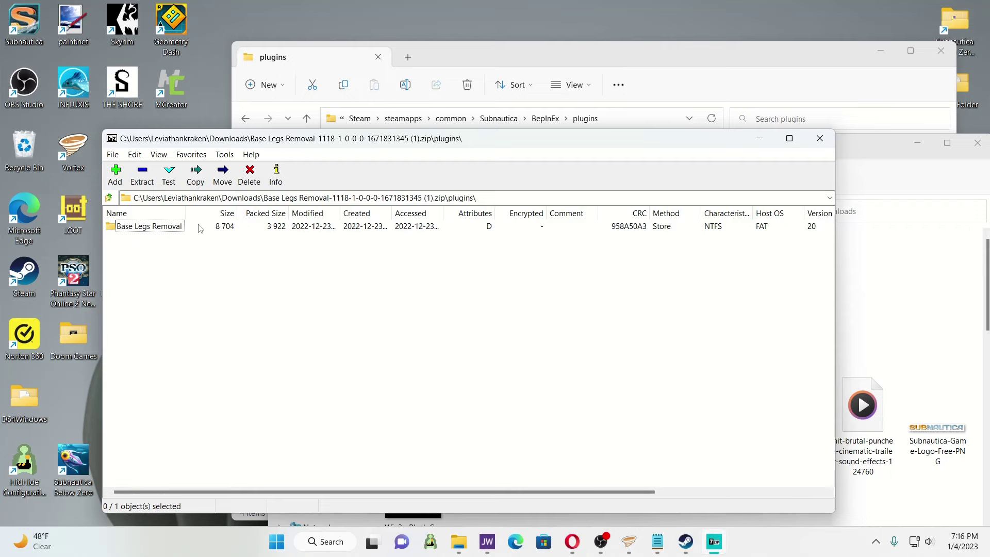
Step: Copy the Base Legs Removal folder from the archive into Subnautica's BepInEx plugins folder
drag(436, 145, 681, 215)
drag(679, 63, 480, 44)
click(860, 415)
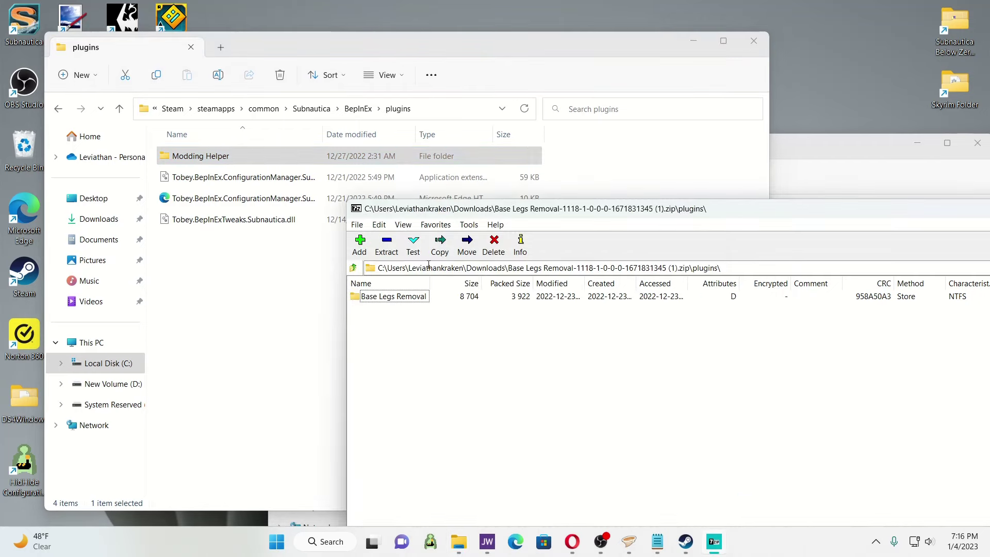
drag(396, 297, 279, 265)
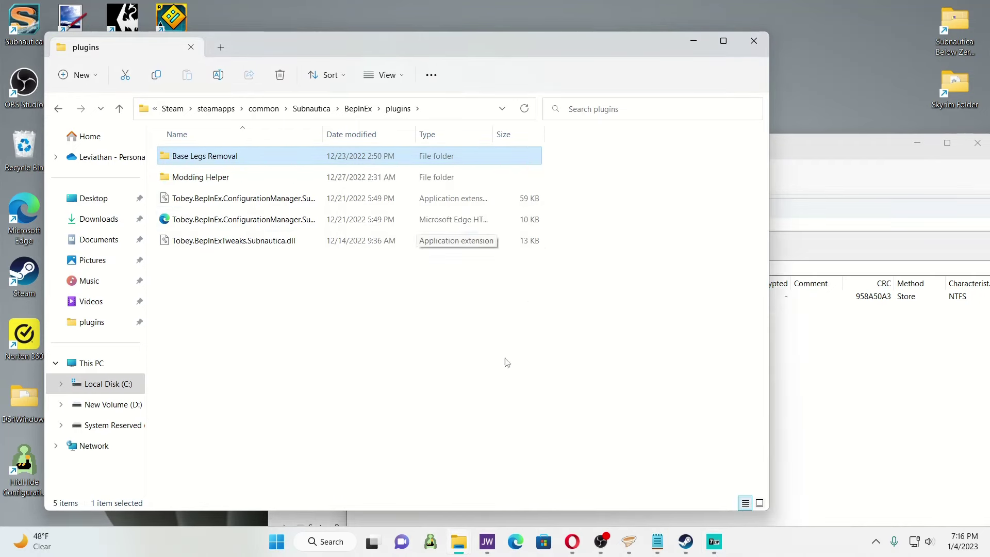
drag(255, 40, 373, 39)
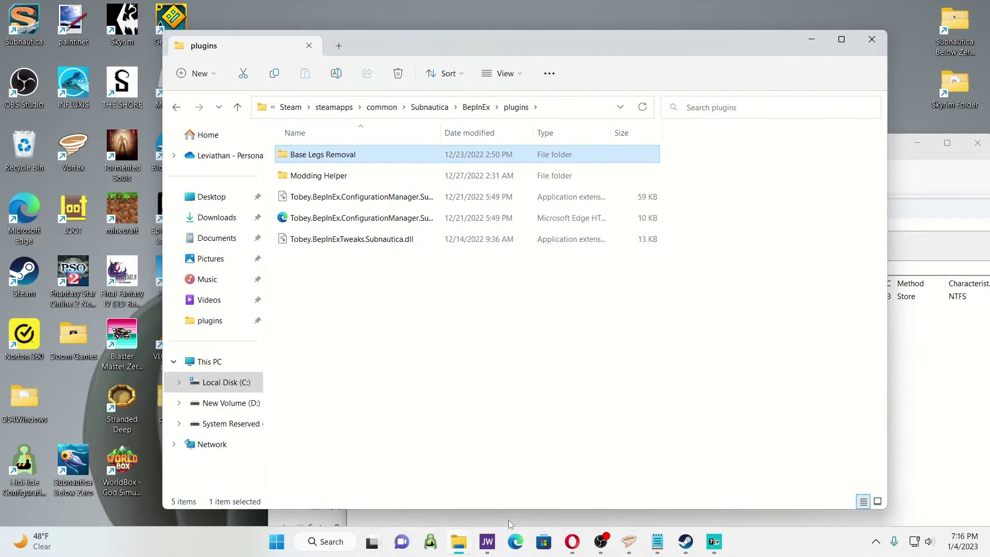
Step: Review the Base Legs Removal mod's files and description pages in the browser for install notes
click(566, 534)
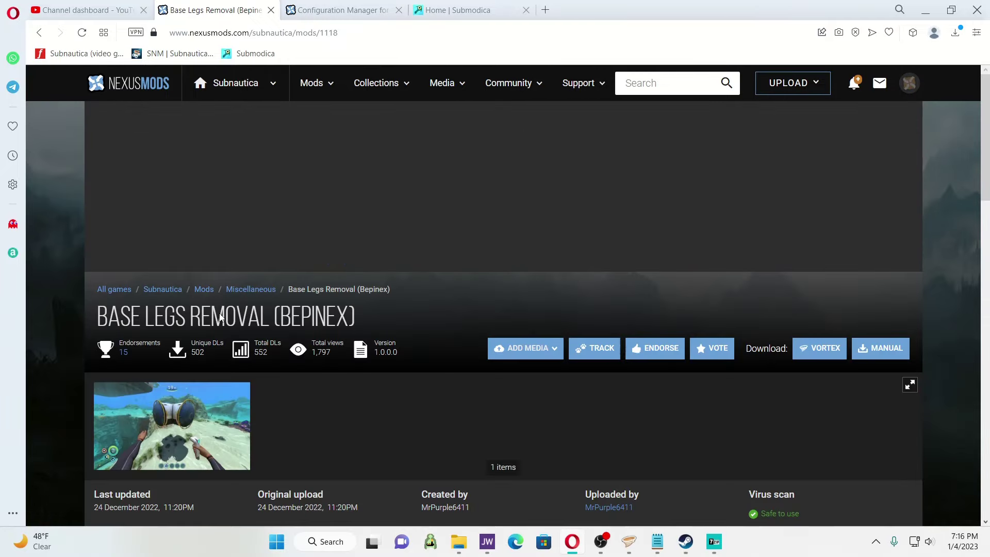
scroll(220, 317, down, 8)
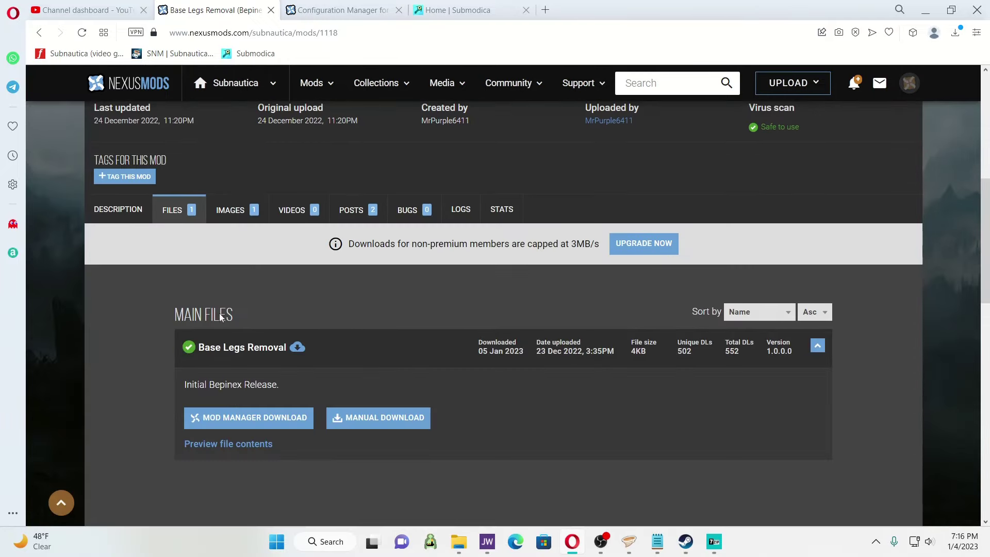
scroll(237, 316, down, 4)
scroll(236, 258, up, 4)
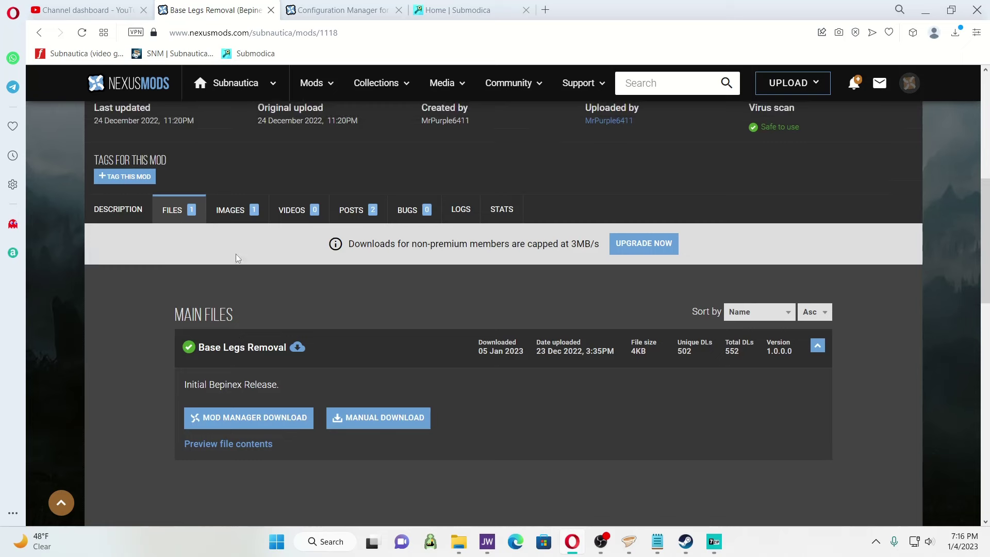
click(135, 208)
scroll(395, 433, down, 2)
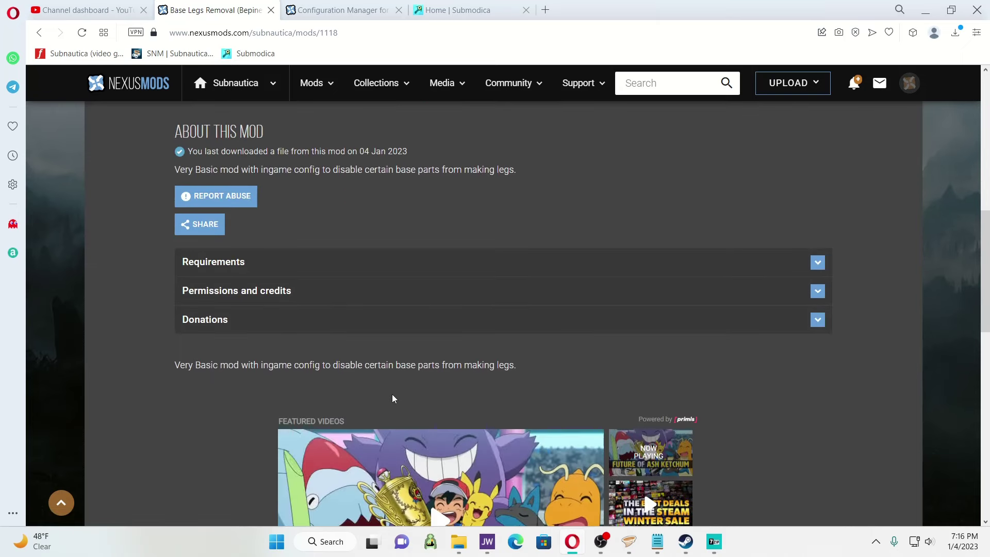
scroll(392, 393, down, 3)
scroll(412, 221, down, 4)
scroll(392, 253, up, 4)
scroll(252, 173, up, 4)
click(926, 9)
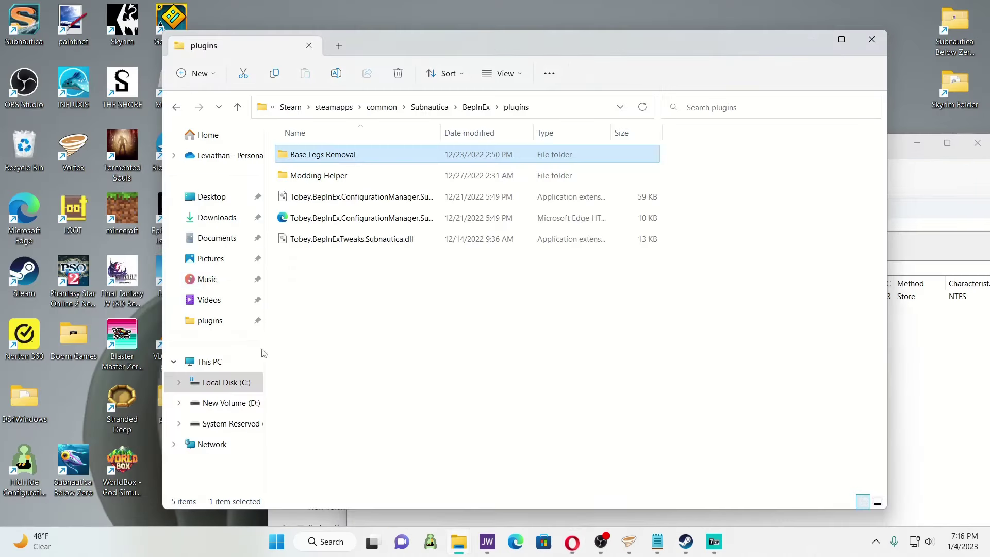
Step: Launch Subnautica from the desktop and start a new game in Creative mode
click(35, 32)
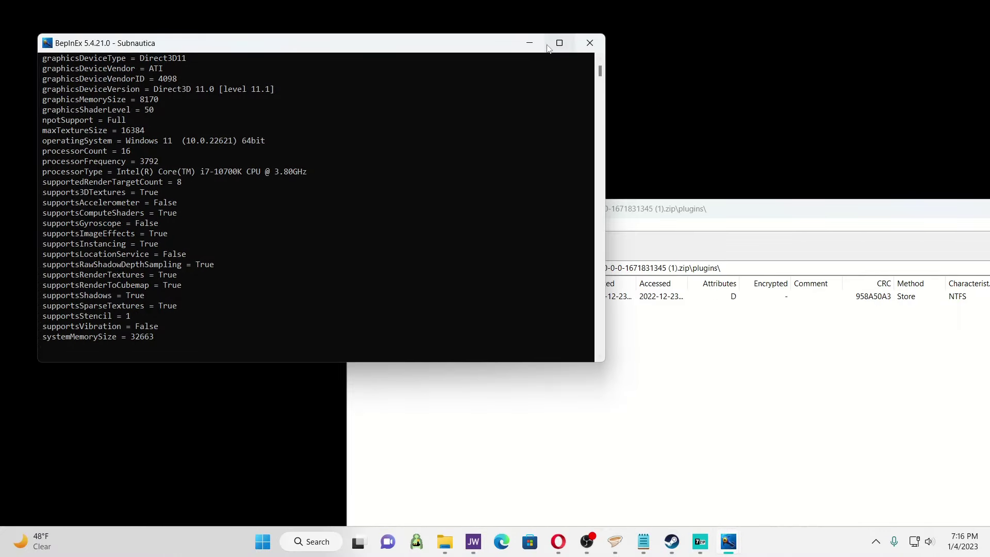
click(622, 217)
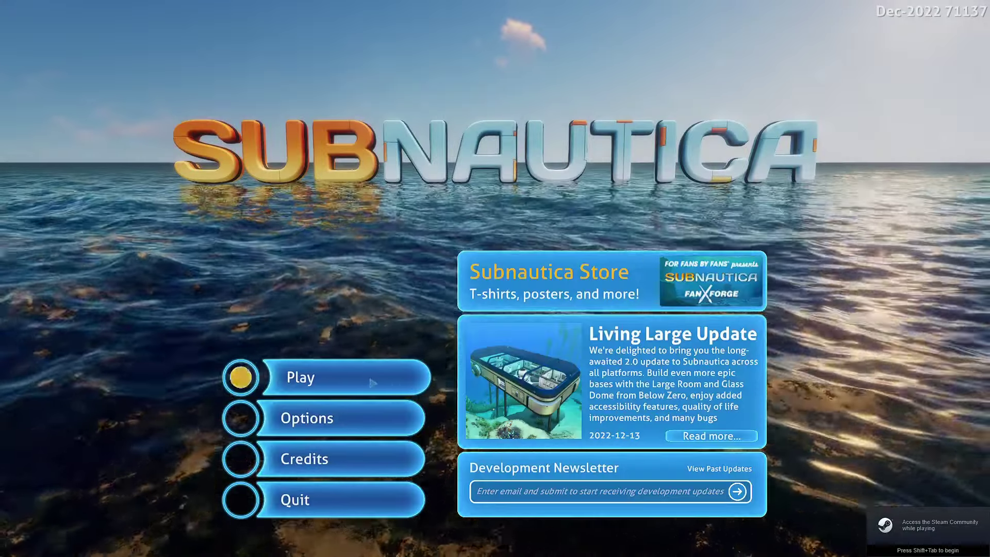
click(372, 383)
click(592, 304)
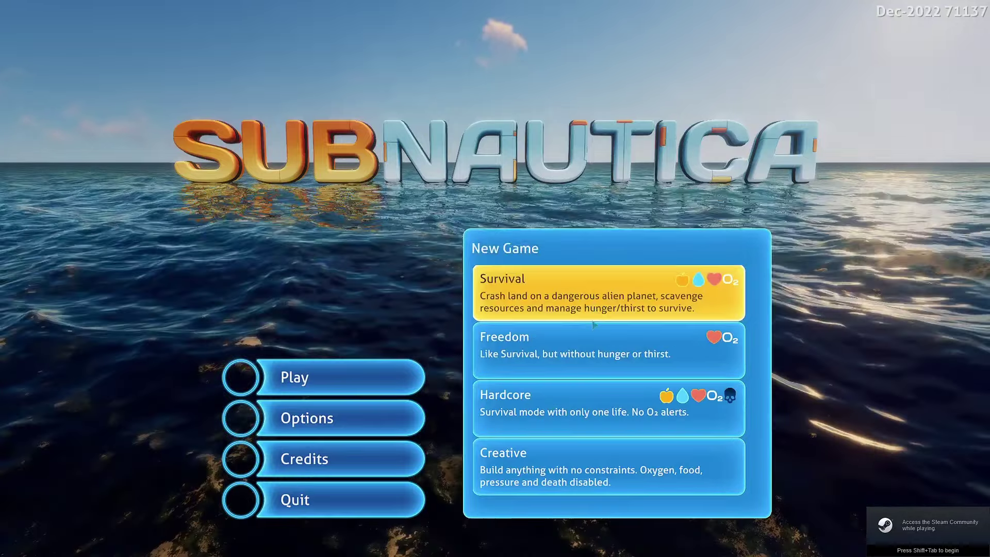
click(559, 487)
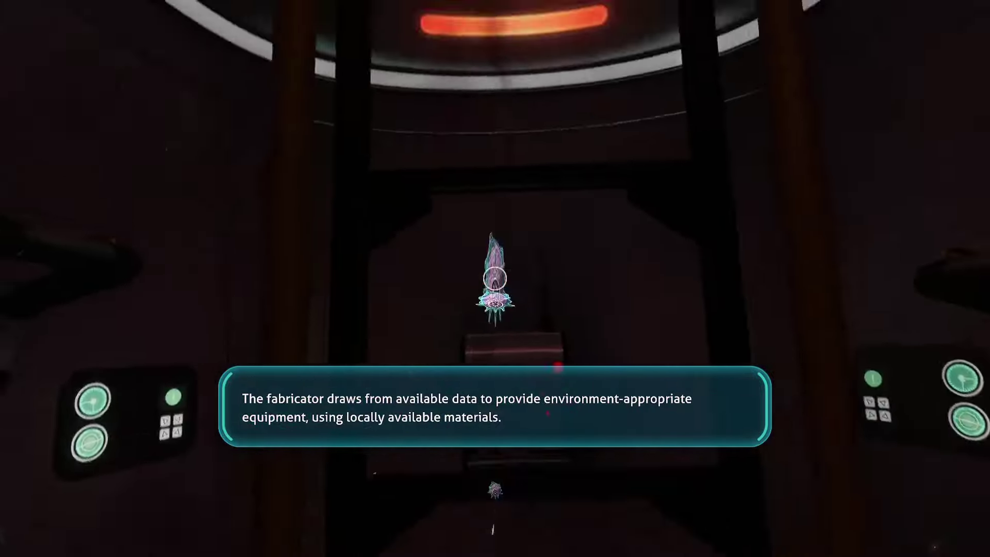
key(XF86AudioMute)
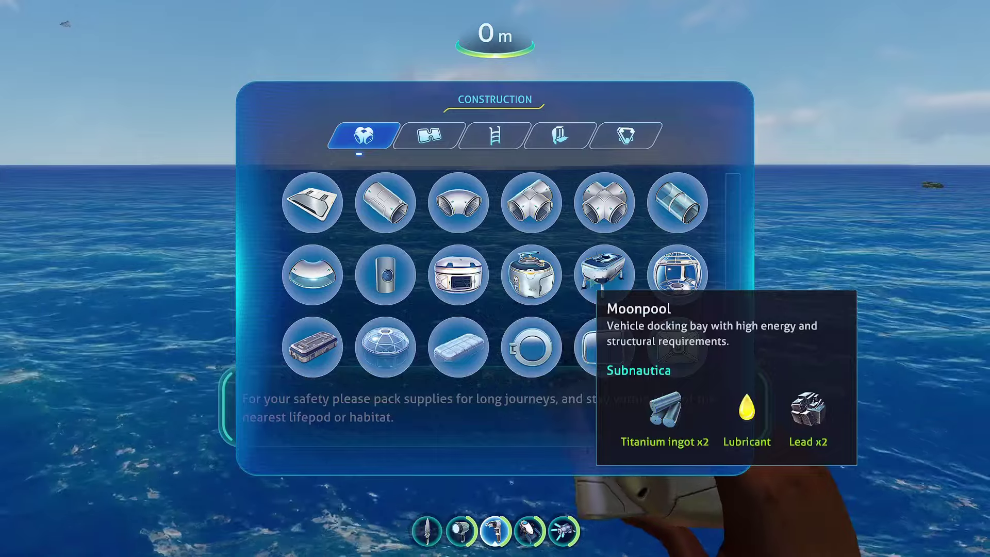
Step: Build a Moonpool underwater near the lifepod with the habitat builder
click(676, 273)
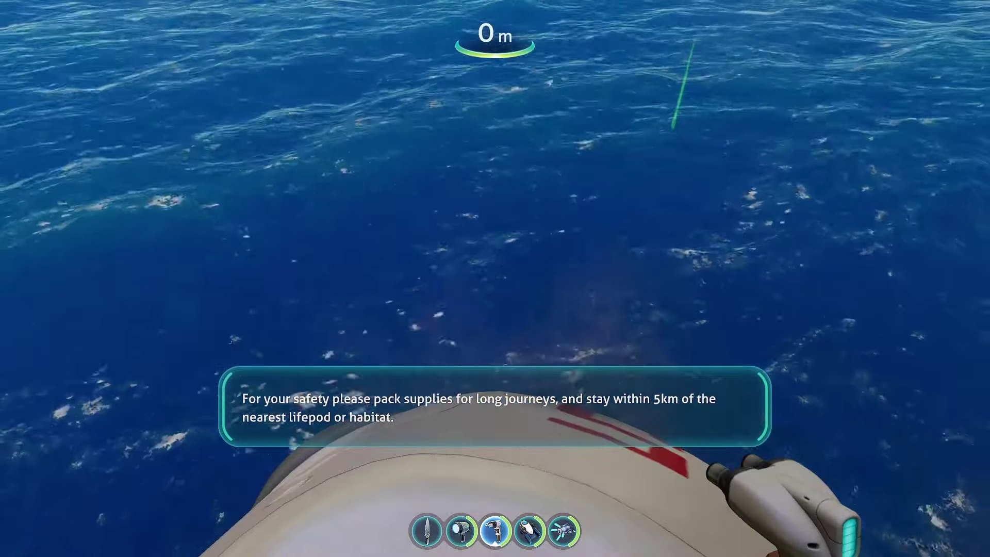
key(w)
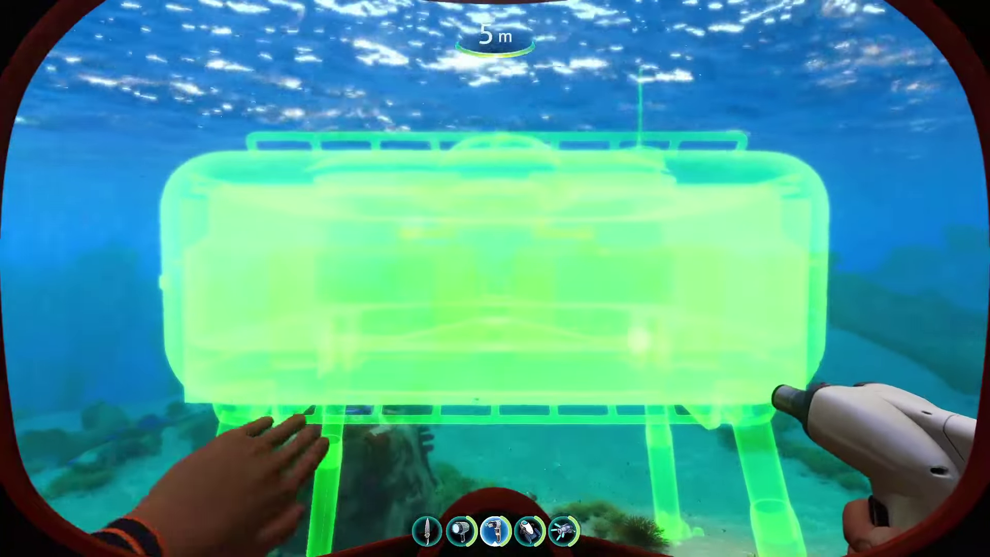
click(495, 278)
click(495, 278)
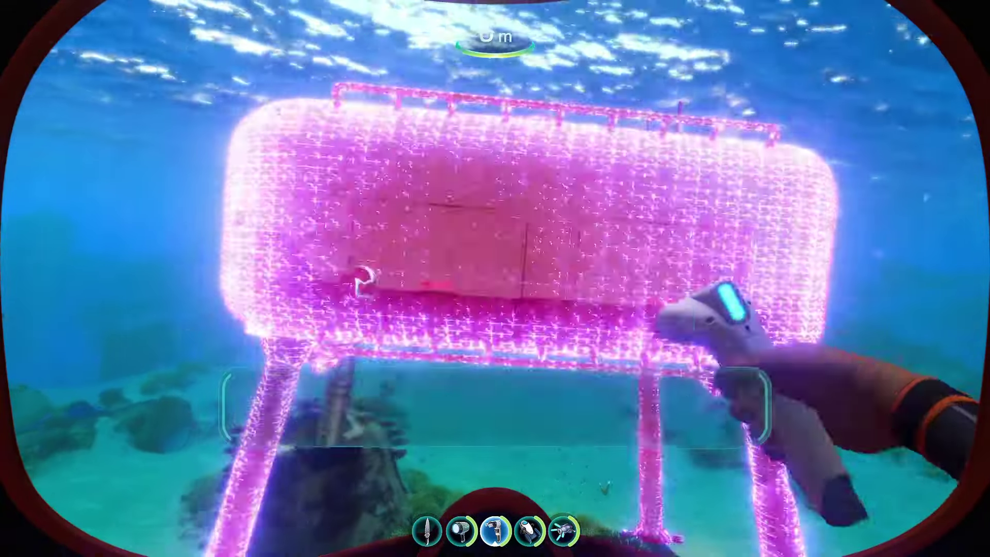
key(w)
key(s)
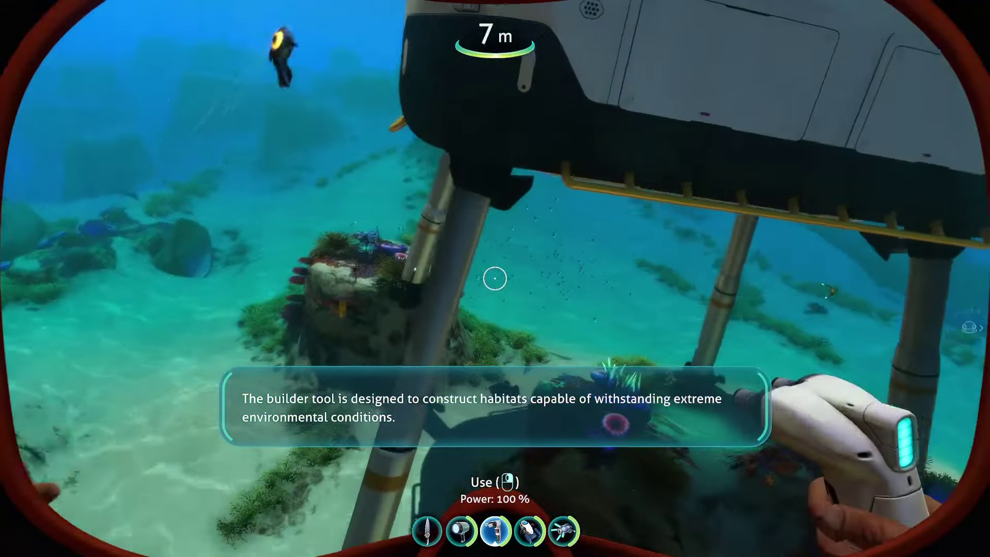
Step: Enable the MoonPool option of the Base Legs Removal mod in the game's mod options and return to the game
key(Escape)
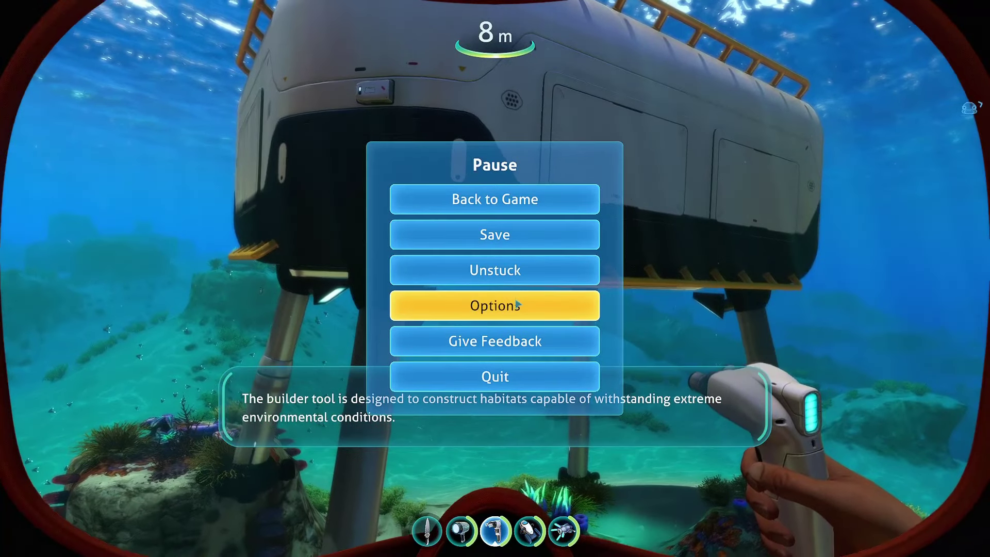
click(518, 308)
click(304, 338)
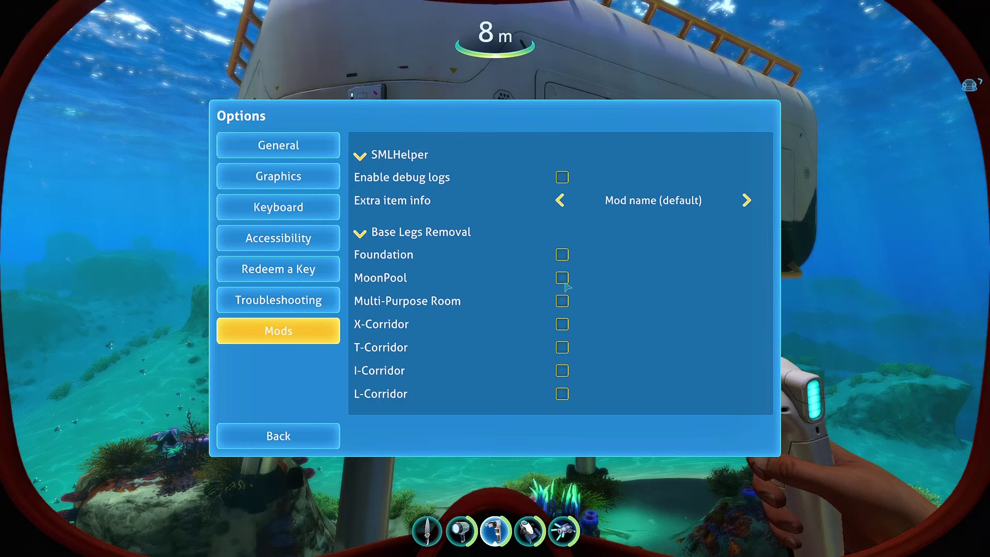
click(304, 437)
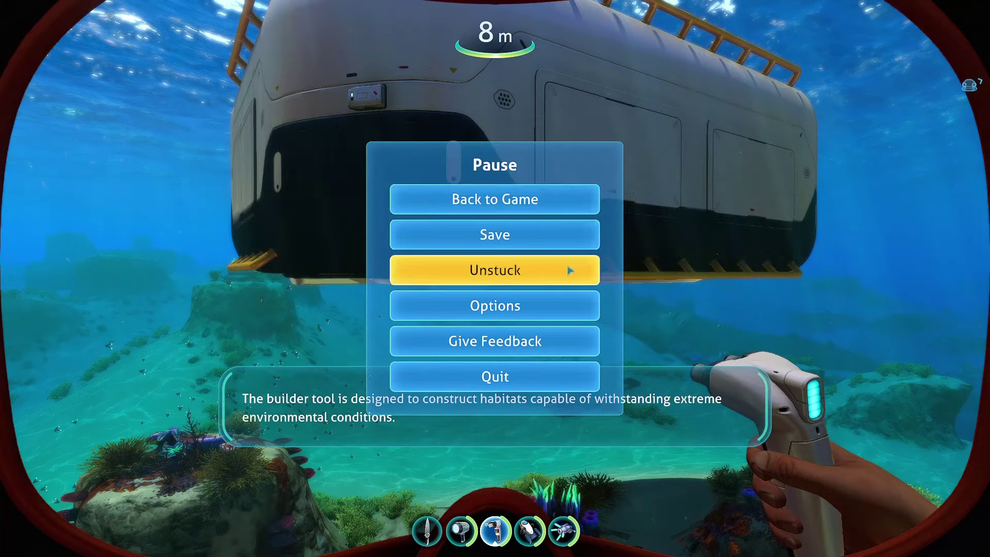
click(495, 198)
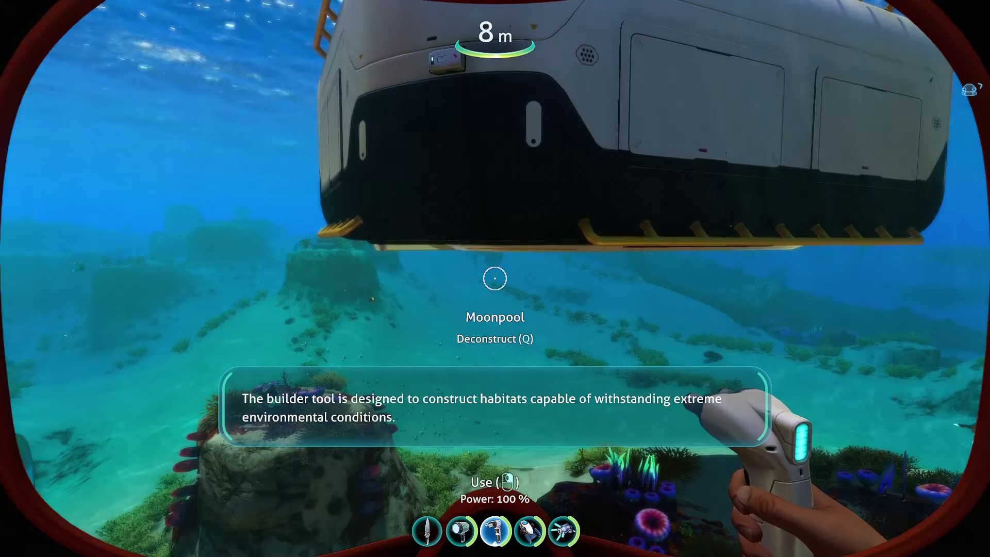
Step: Mute the system audio and swim around, beneath and inside the Moonpool to check whether its support legs are removed
key(XF86AudioMute)
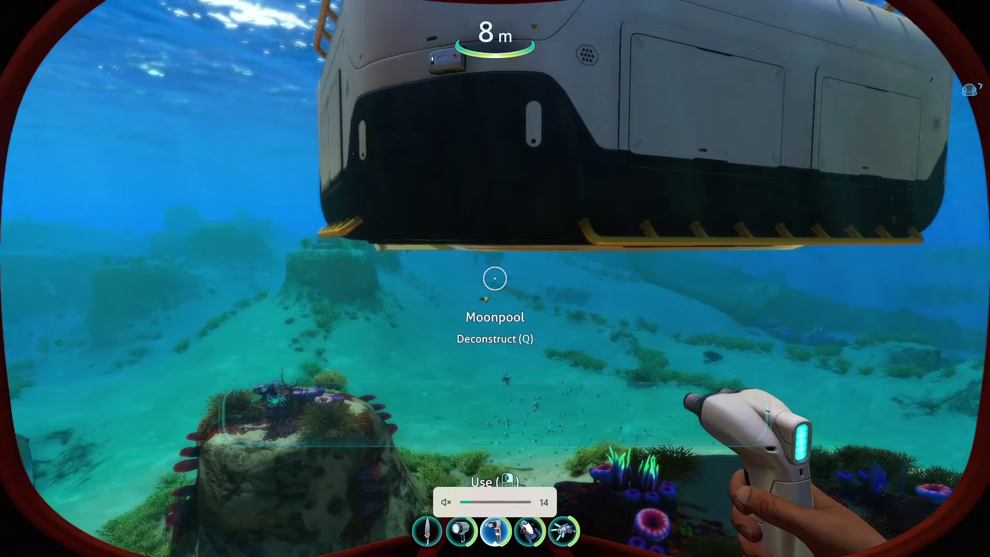
key(w)
key(w)
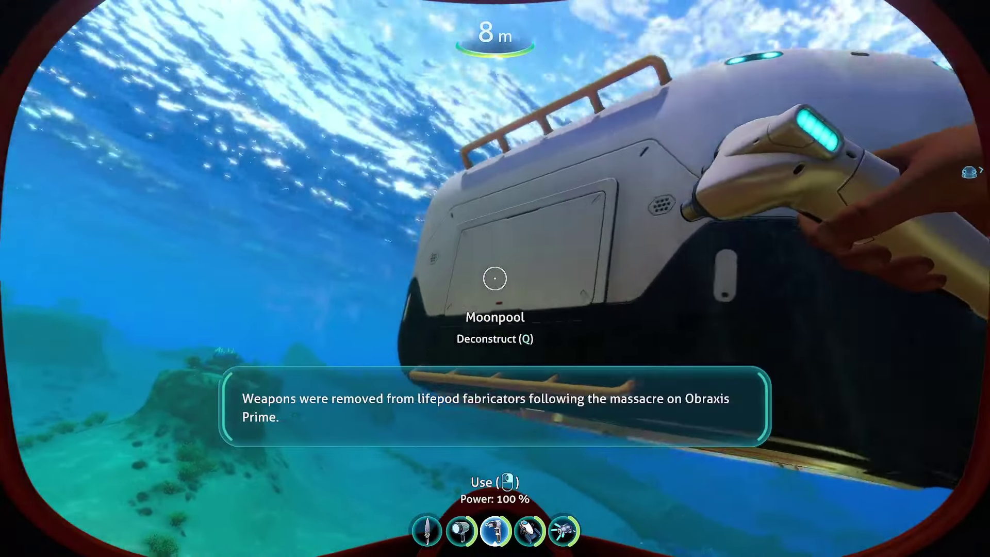
key(w)
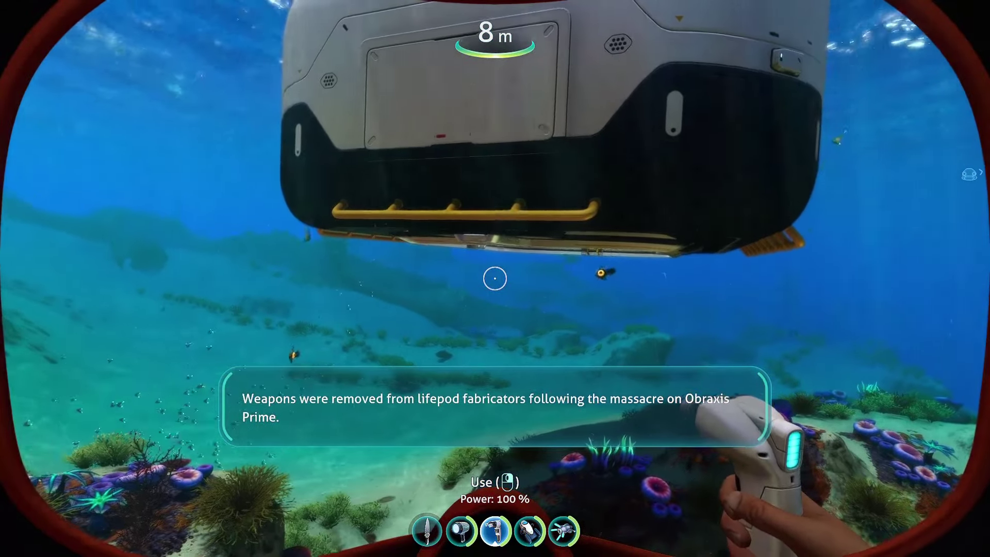
key(w)
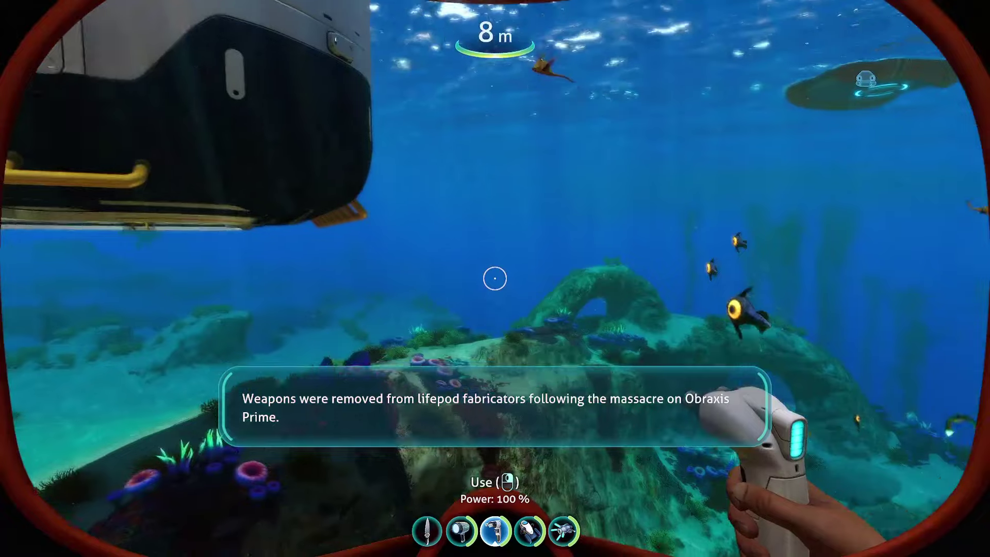
key(w)
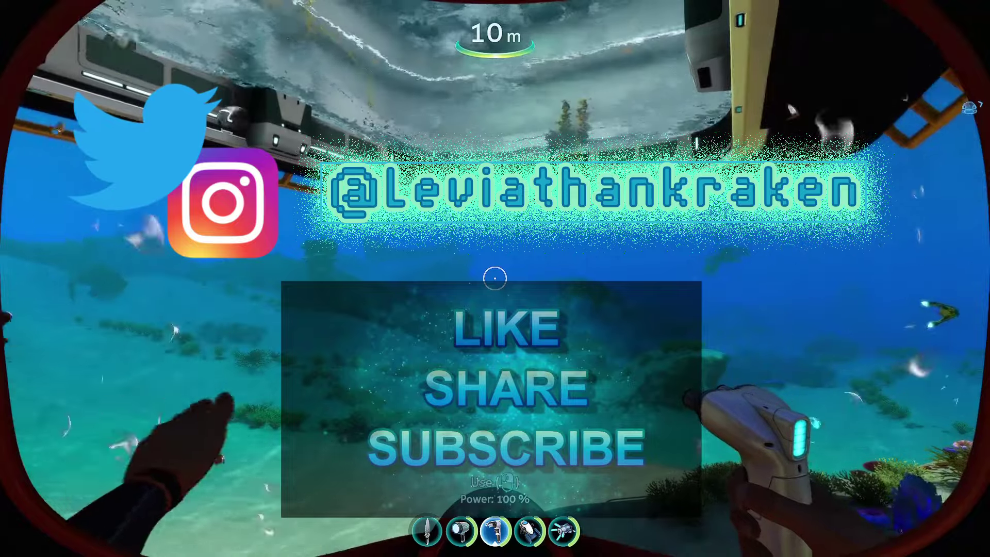
key(w)
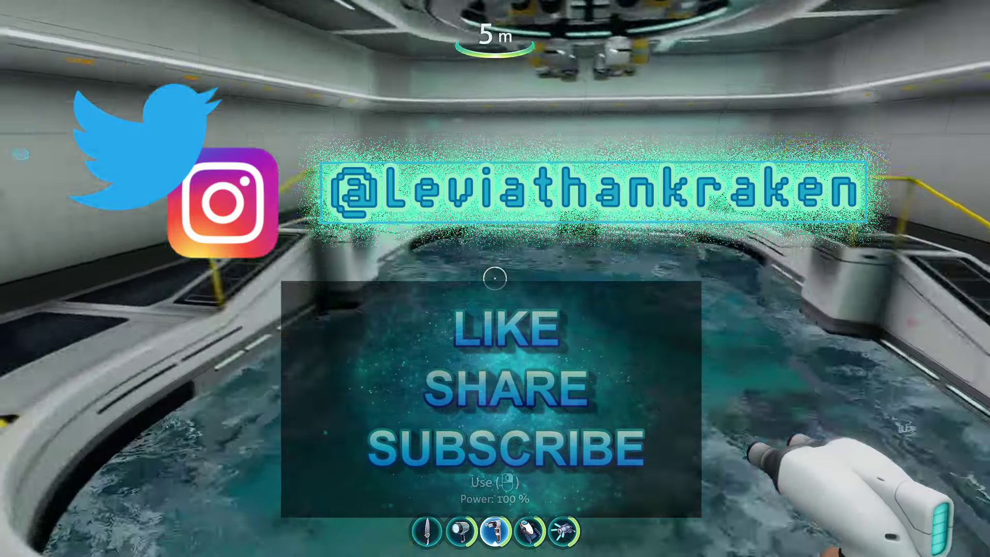
key(w)
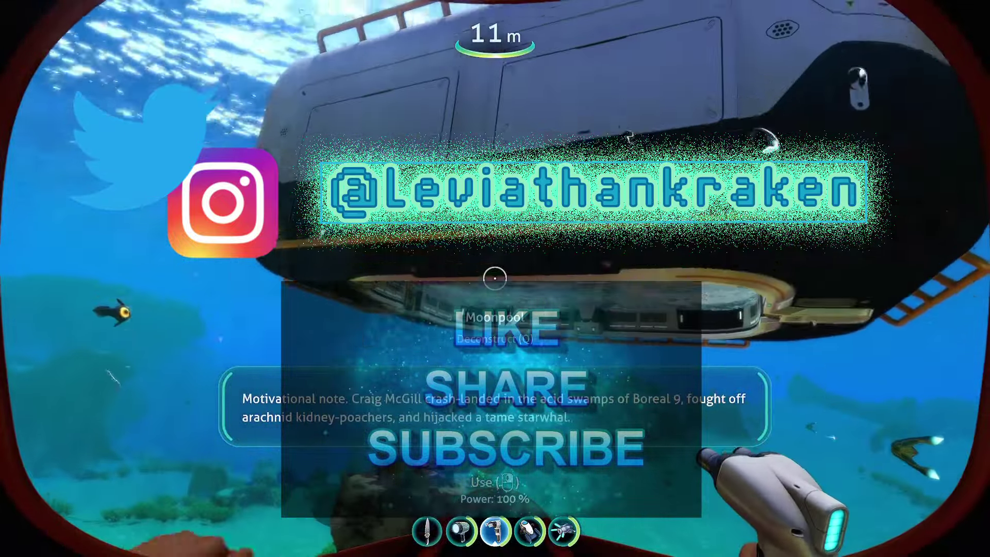
key(w)
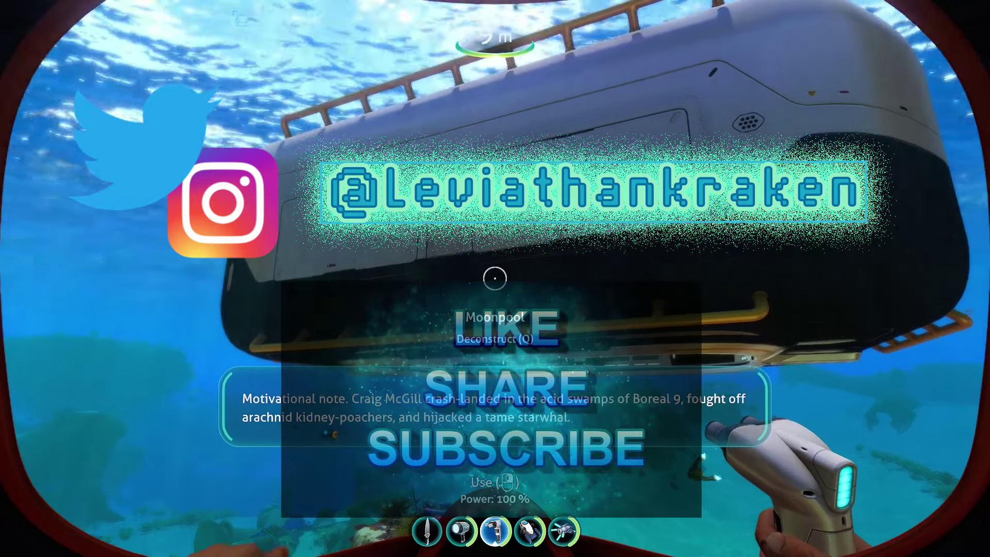